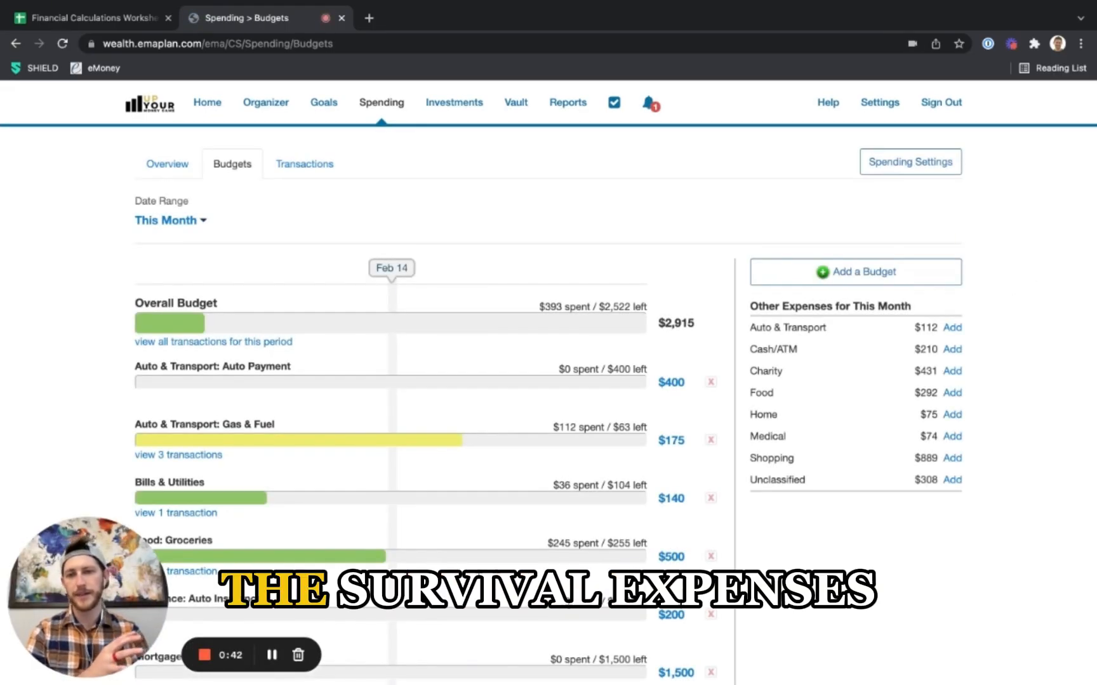
Review this month's budgets, start a new budget entry, and check the personal care amount in the Financial Calculations Worksheet.
scroll(548, 381, down, 2)
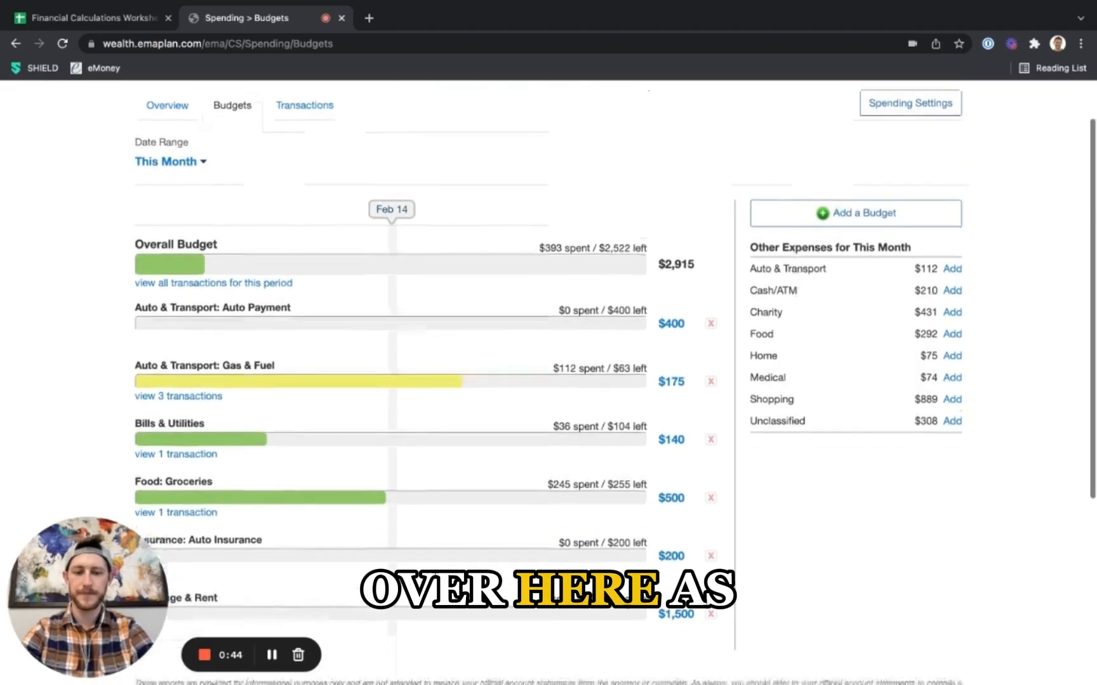
scroll(548, 380, down, 3)
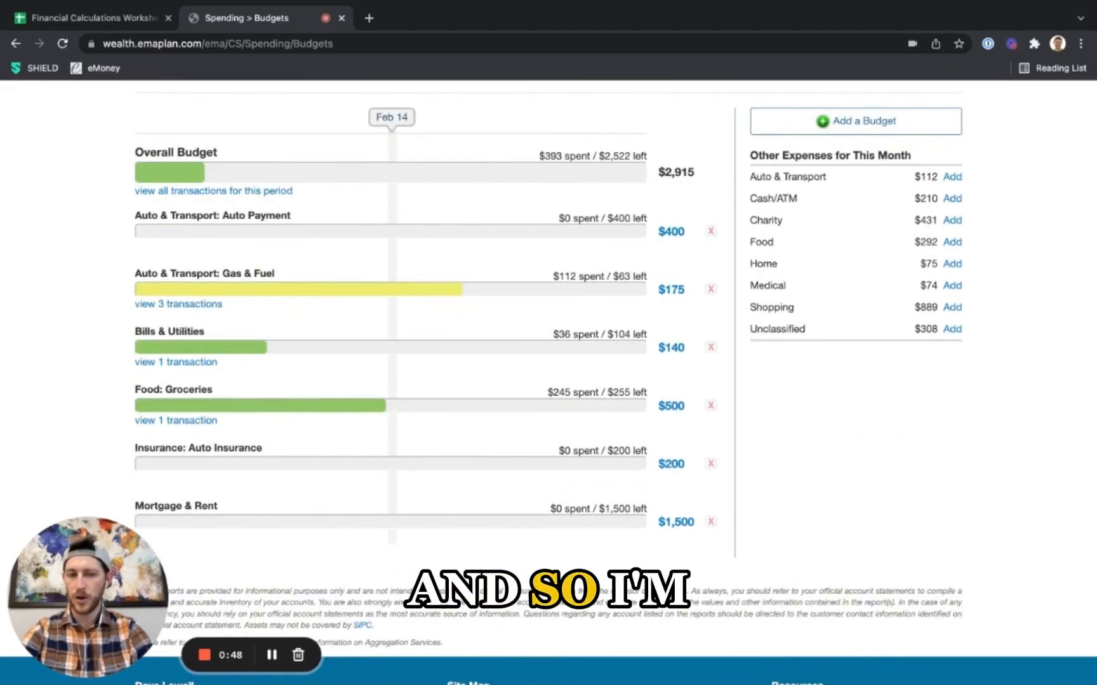
scroll(548, 381, up, 5)
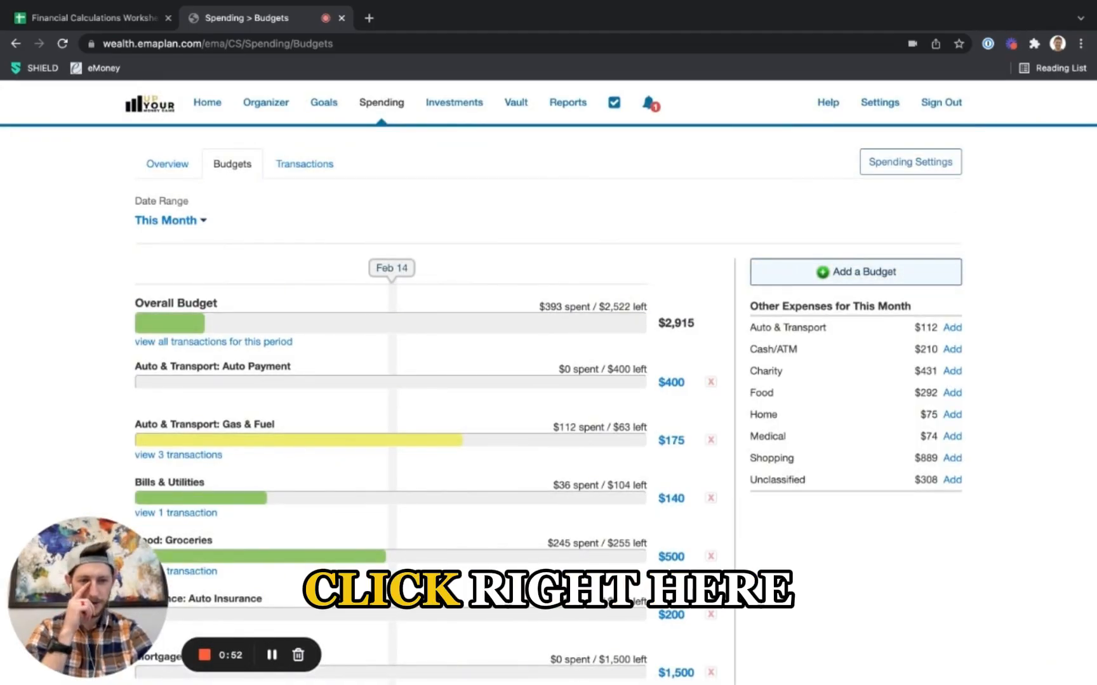
click(856, 272)
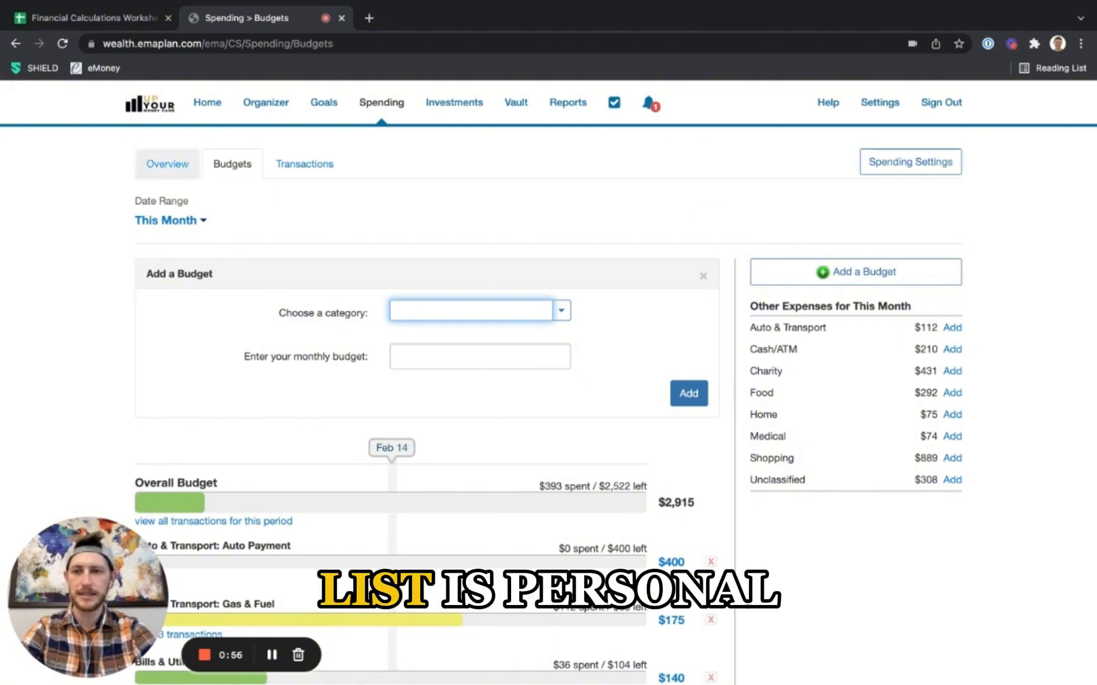
click(89, 18)
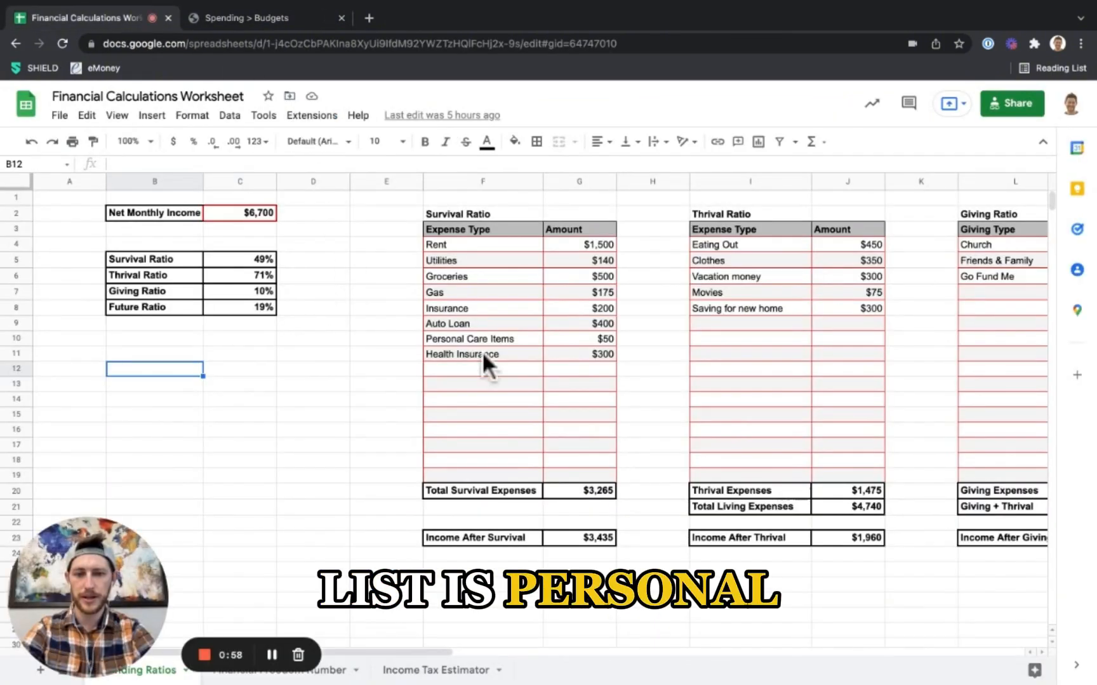
click(239, 18)
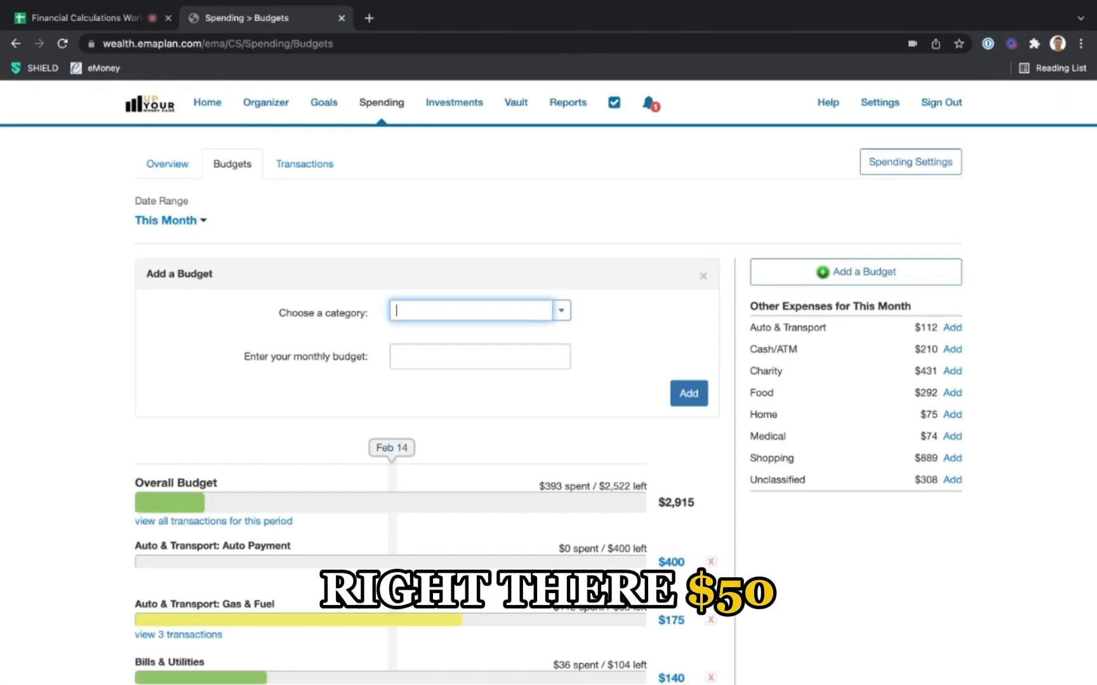
Try to add a monthly budget of $50 for a Personal Care category.
text(Personal Care)
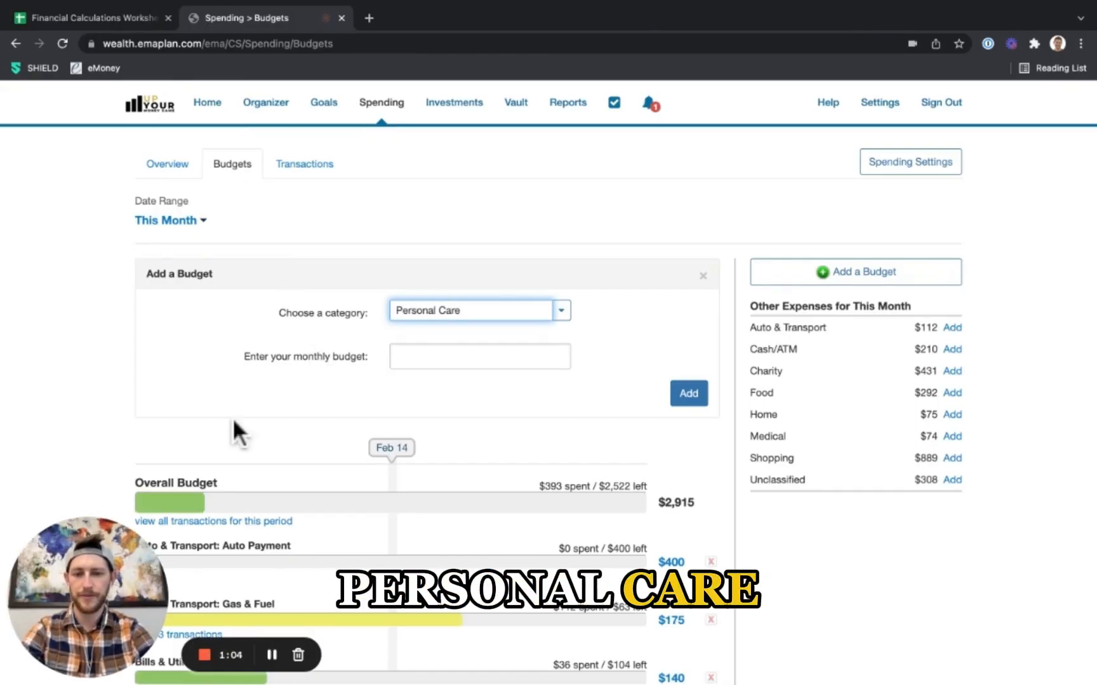
key(Tab)
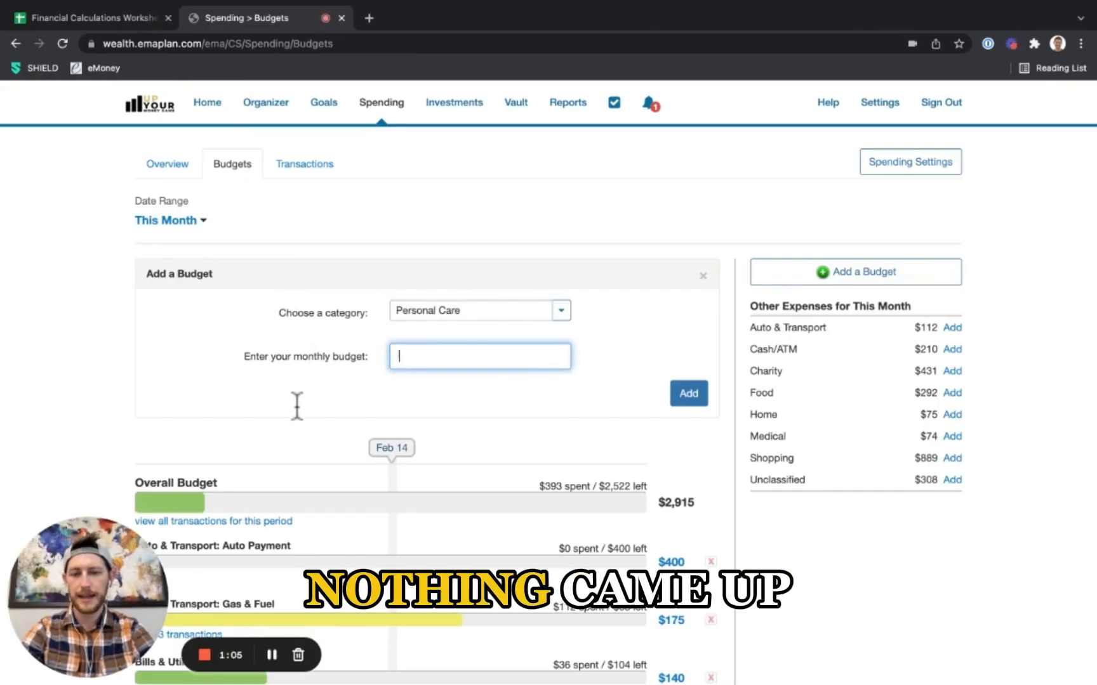
text(50)
key(Tab)
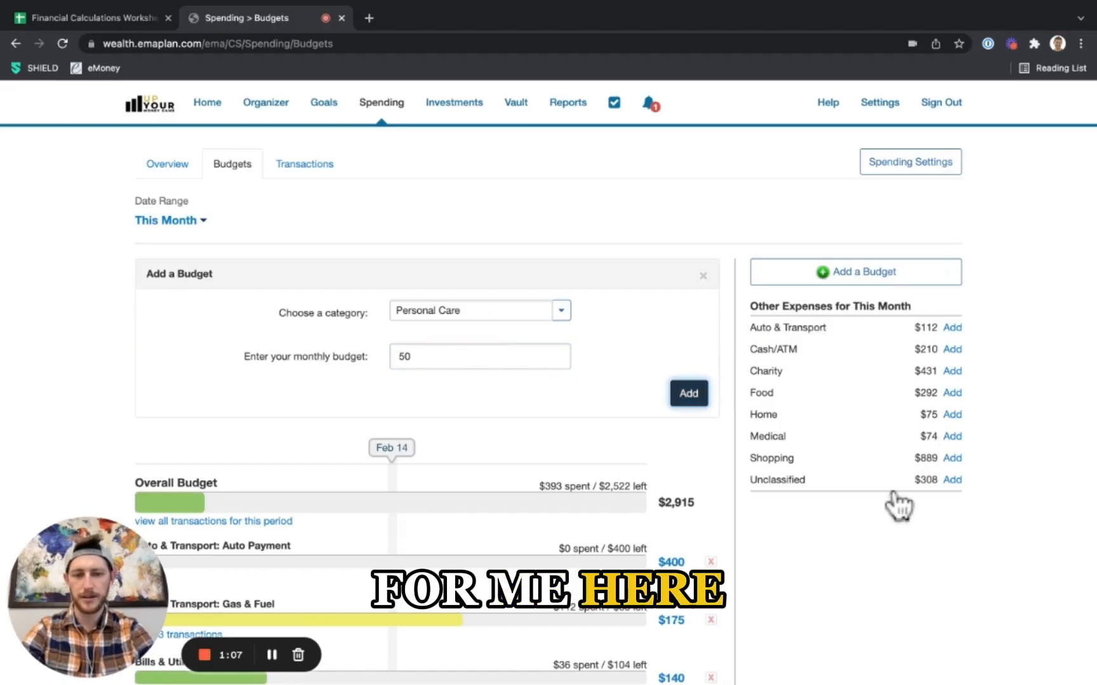
click(624, 300)
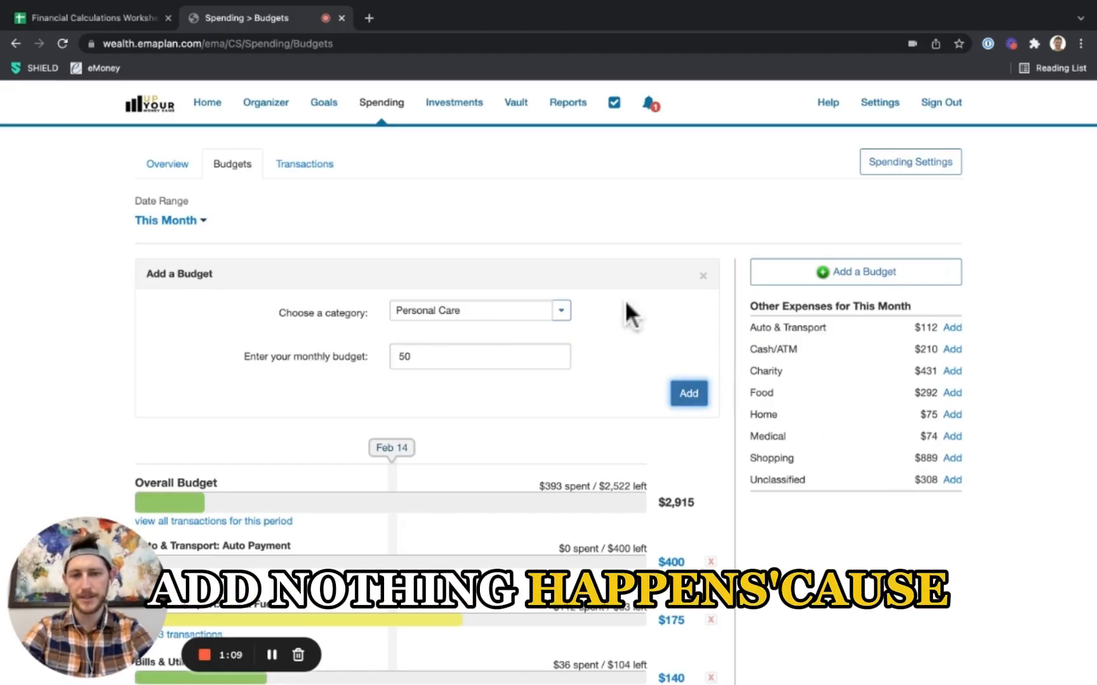
Clear the budget category and look through the available categories and subcategories for a personal care option.
key(shift+Tab)
key(shift+Tab)
key(BackSpace)
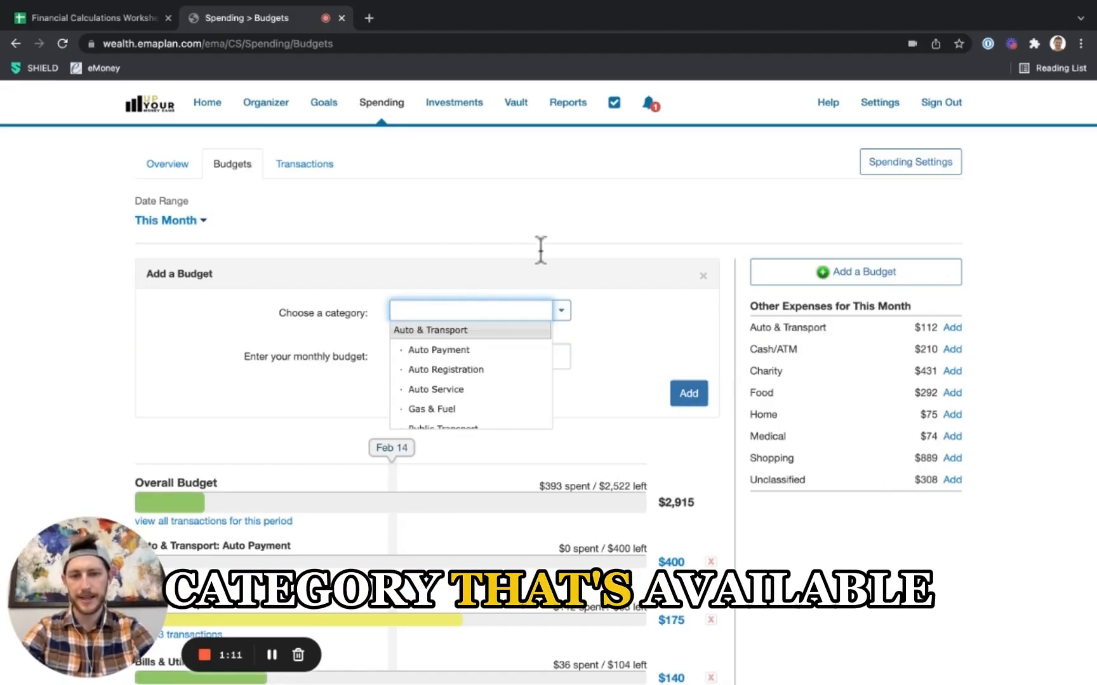
scroll(468, 411, down, 4)
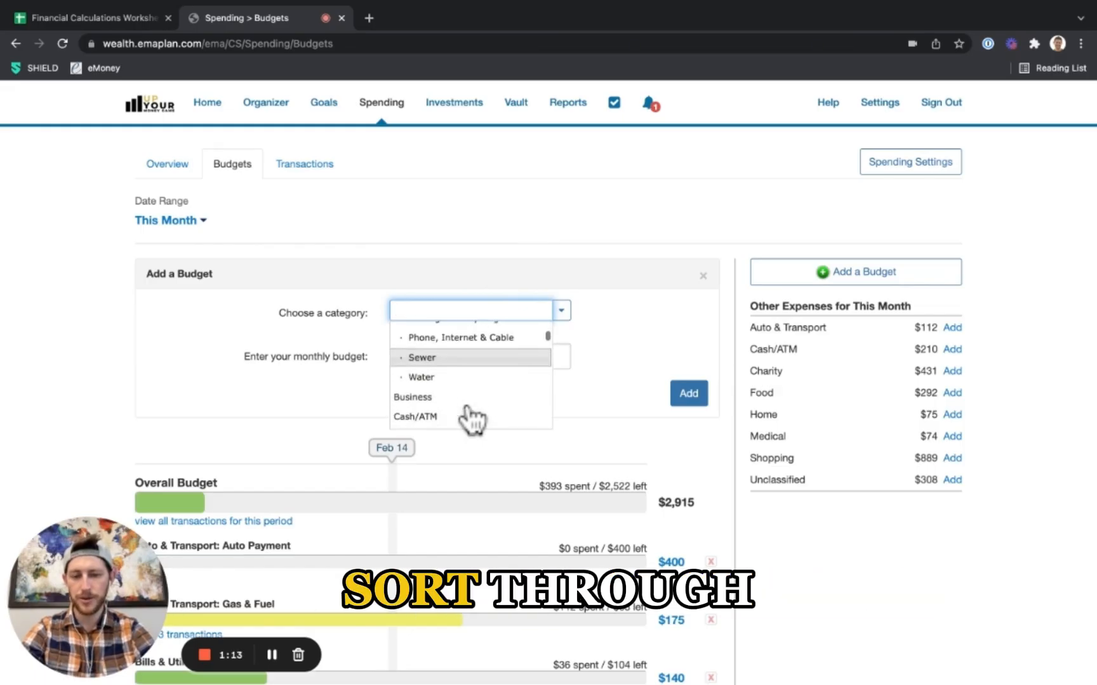
scroll(470, 381, down, 8)
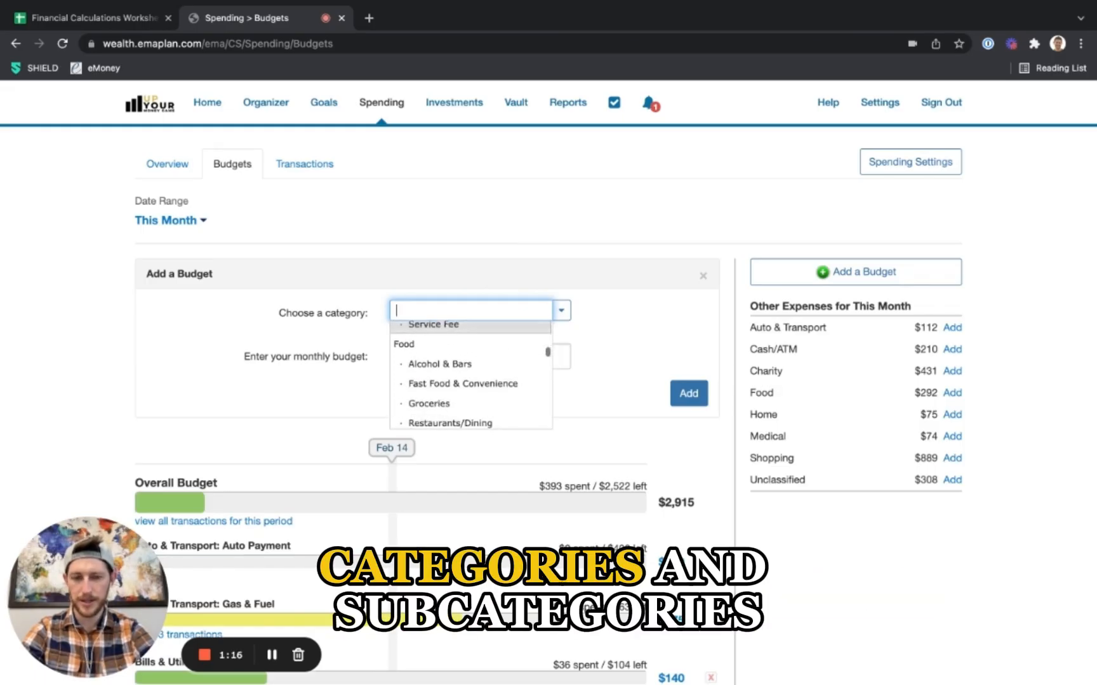
scroll(470, 369, down, 6)
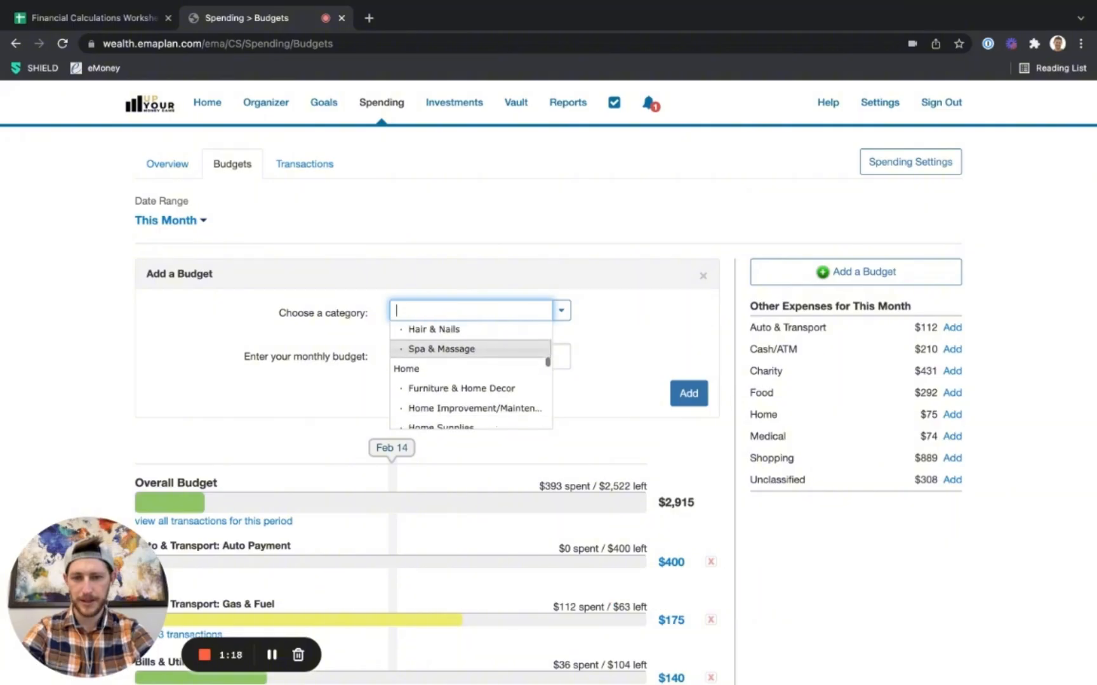
scroll(470, 374, down, 10)
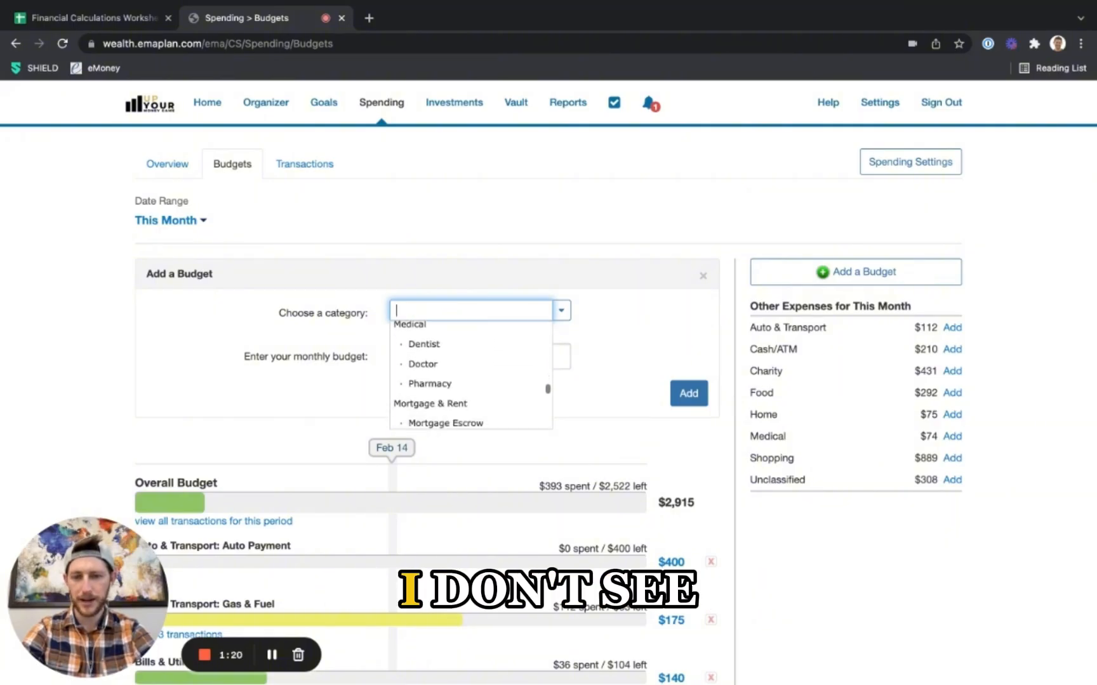
scroll(471, 375, down, 4)
scroll(471, 374, up, 8)
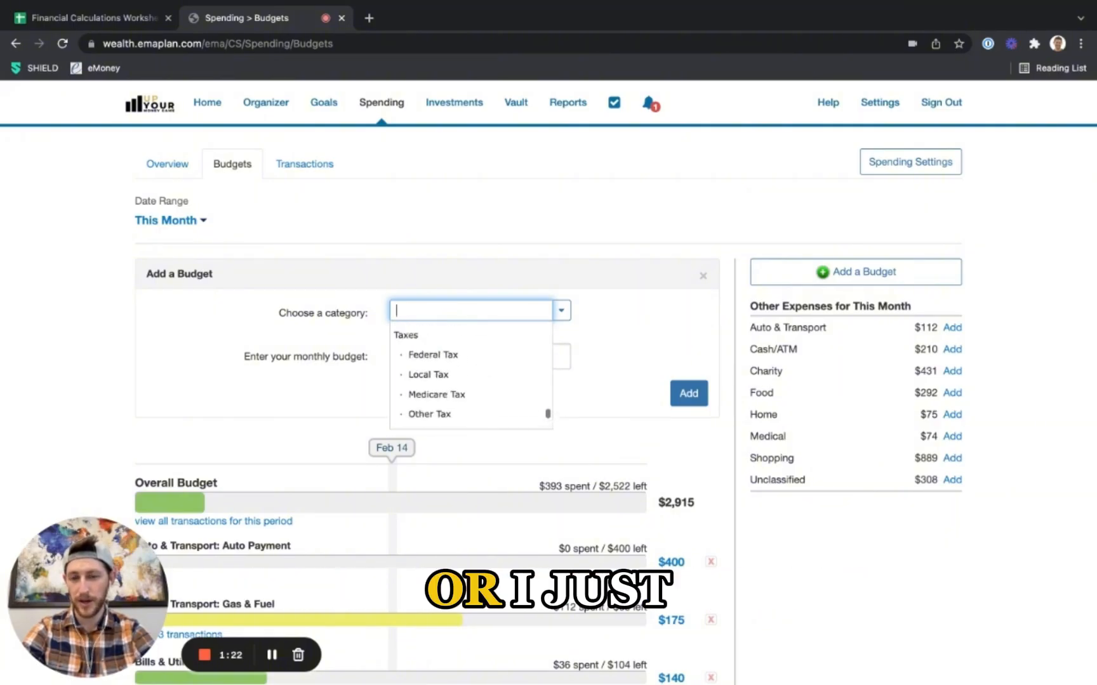
scroll(471, 367, up, 8)
click(843, 241)
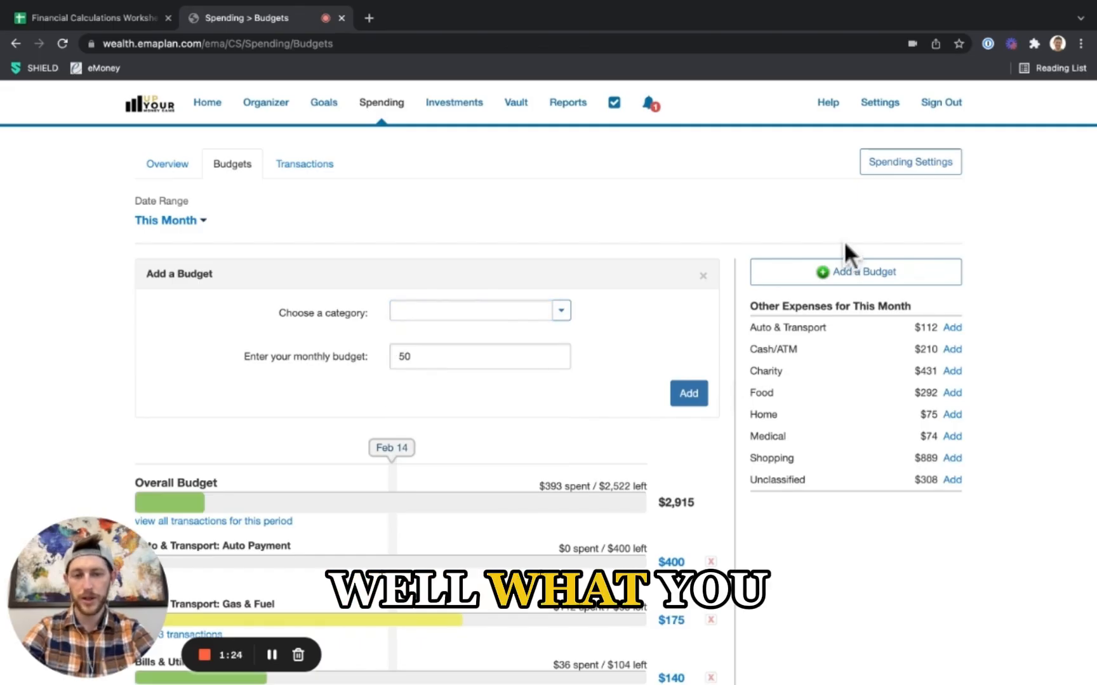
Add a custom Personal Care subcategory under Health & Fitness in the spending settings.
click(910, 163)
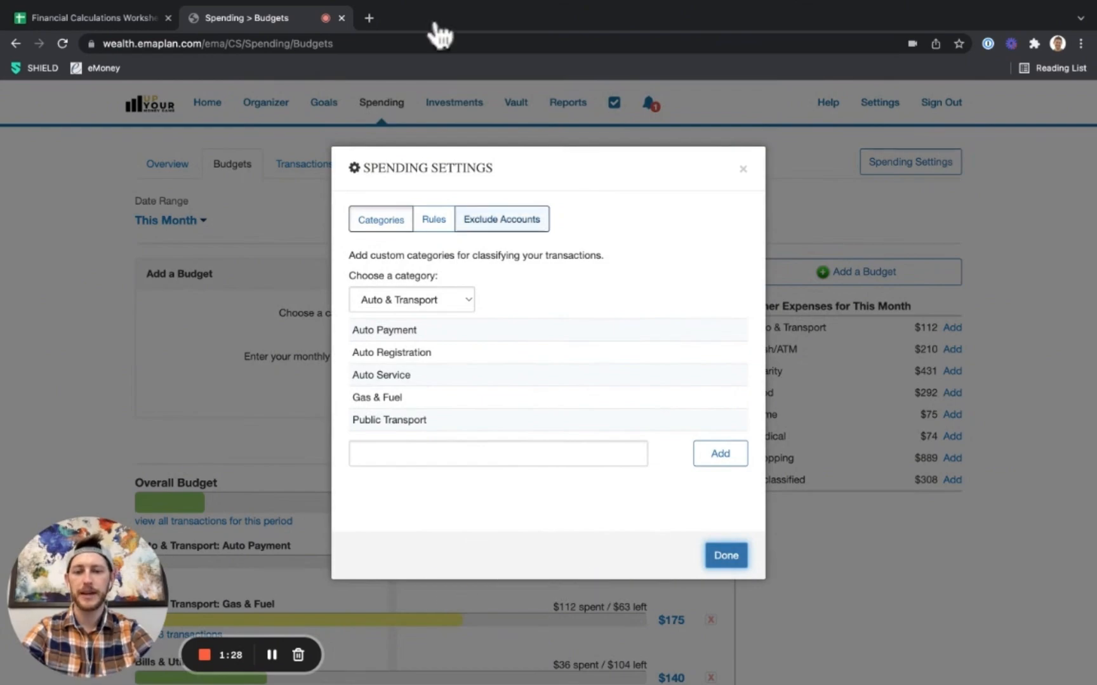
click(412, 299)
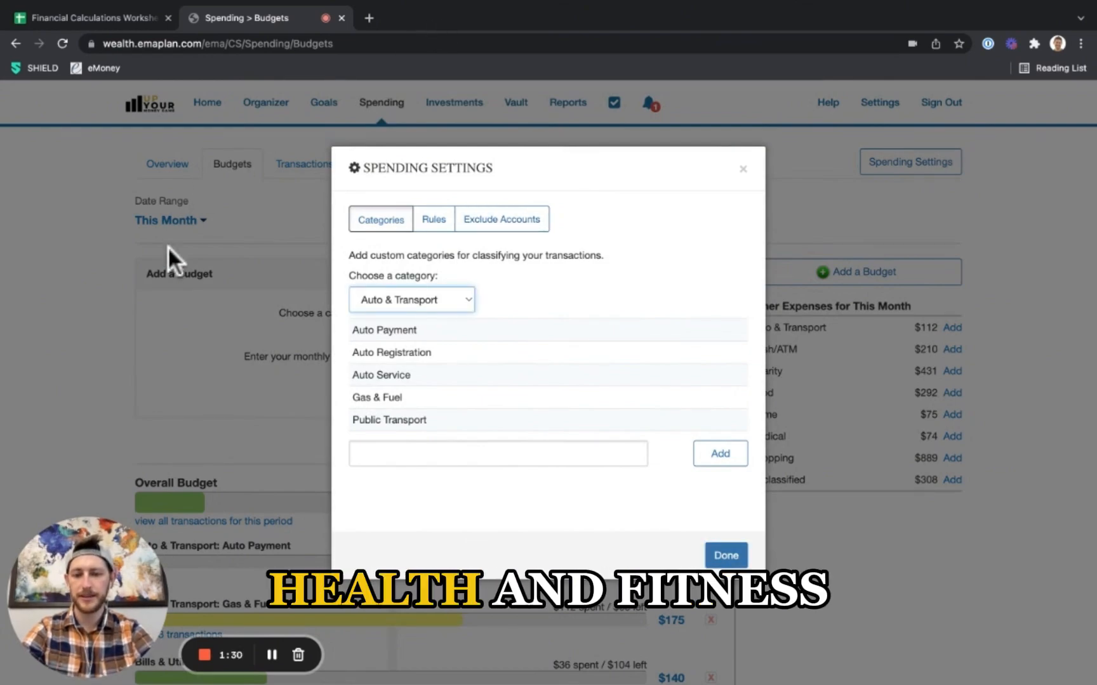
click(406, 481)
text(pER)
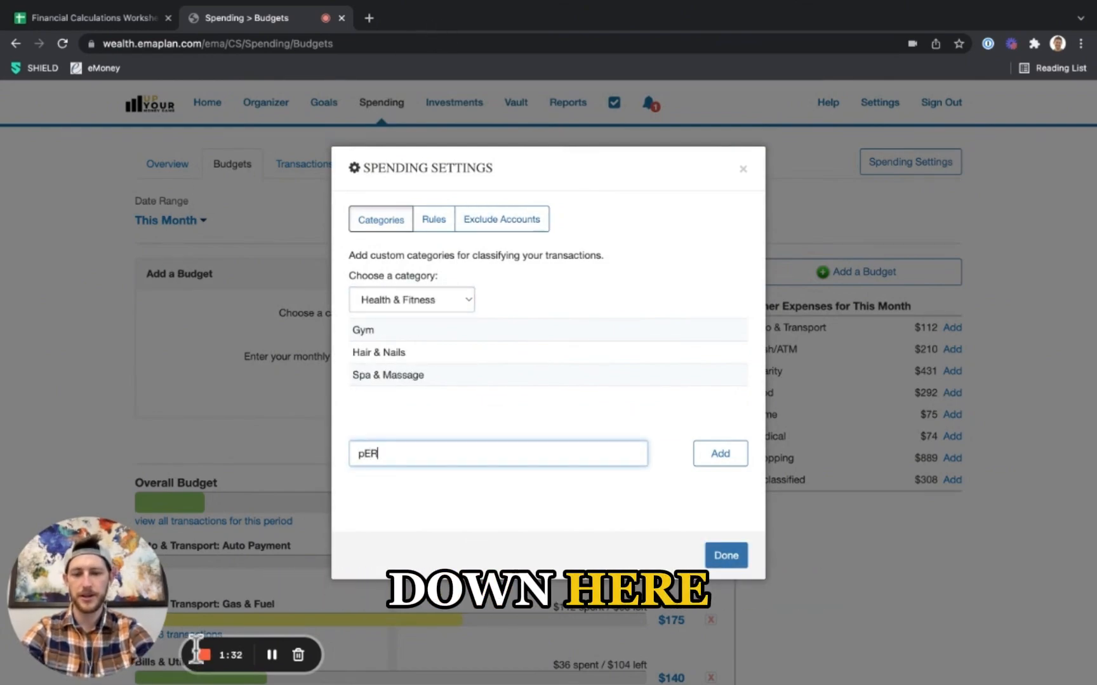
key(BackSpace)
key(BackSpace)
text(Personal)
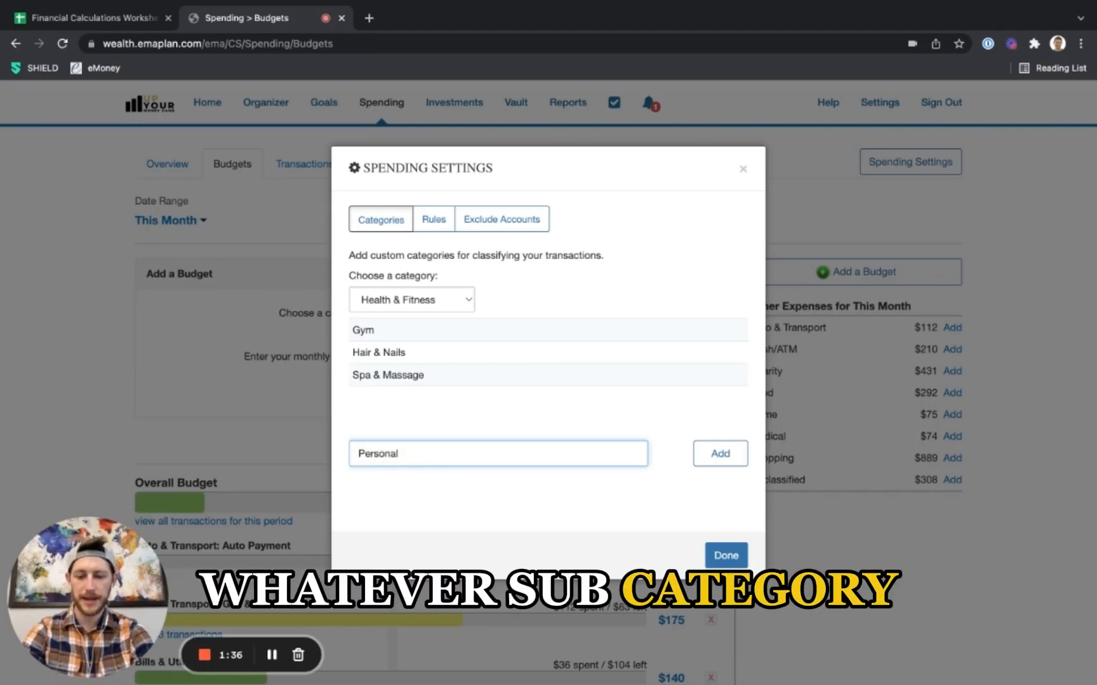
text( Care)
key(Tab)
key(Return)
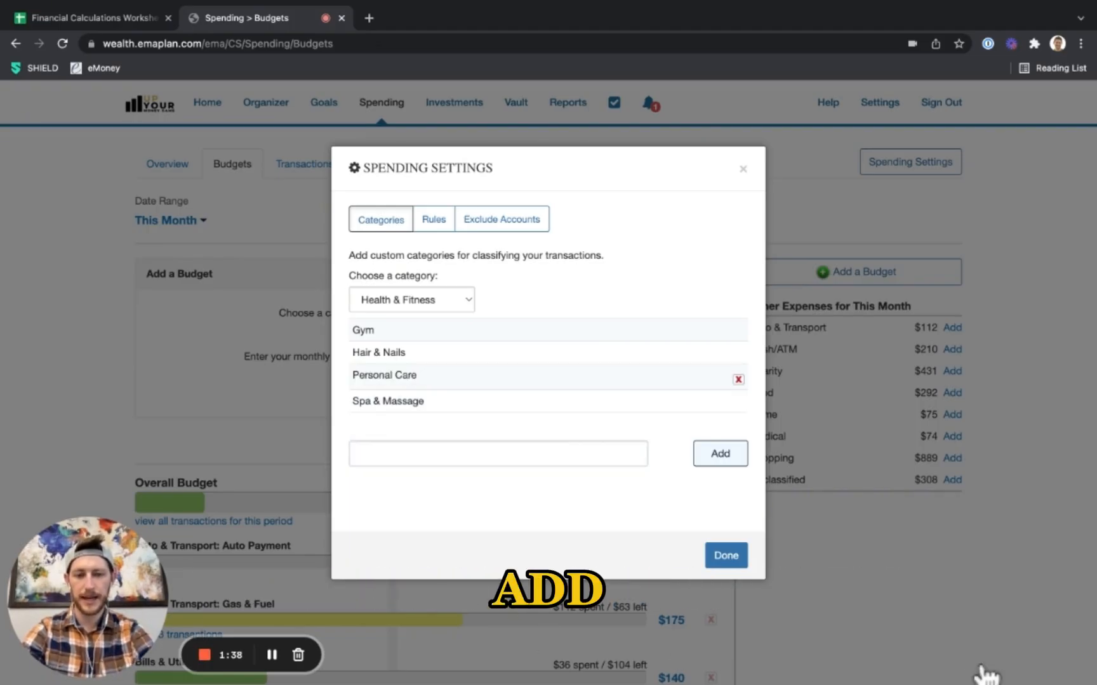
click(741, 555)
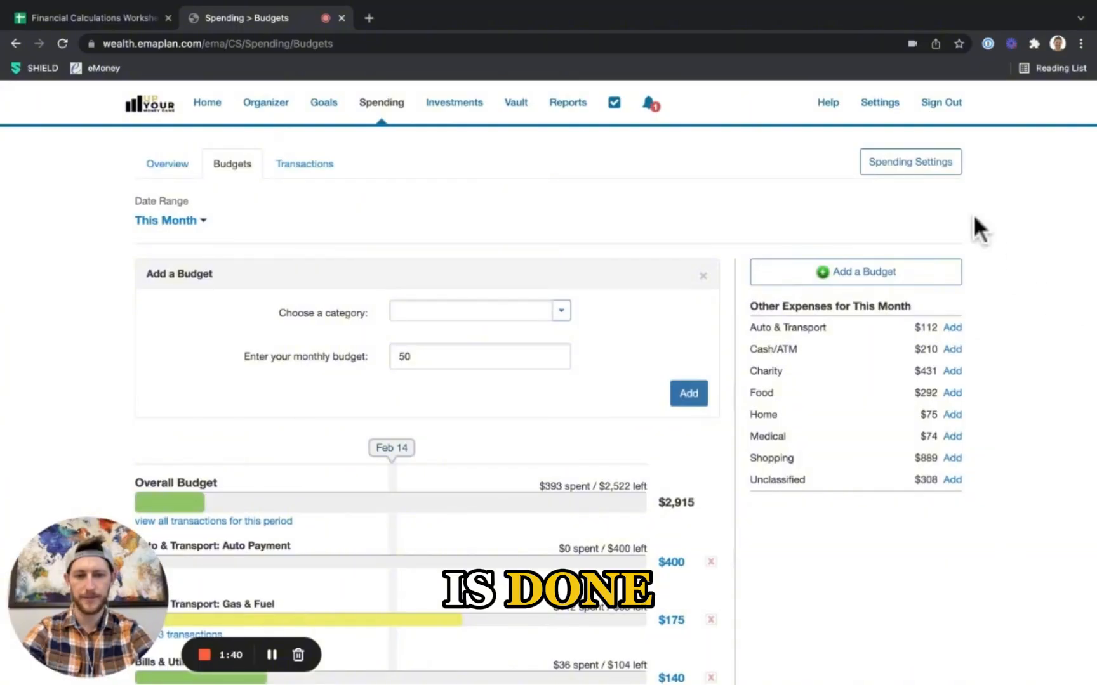
click(856, 272)
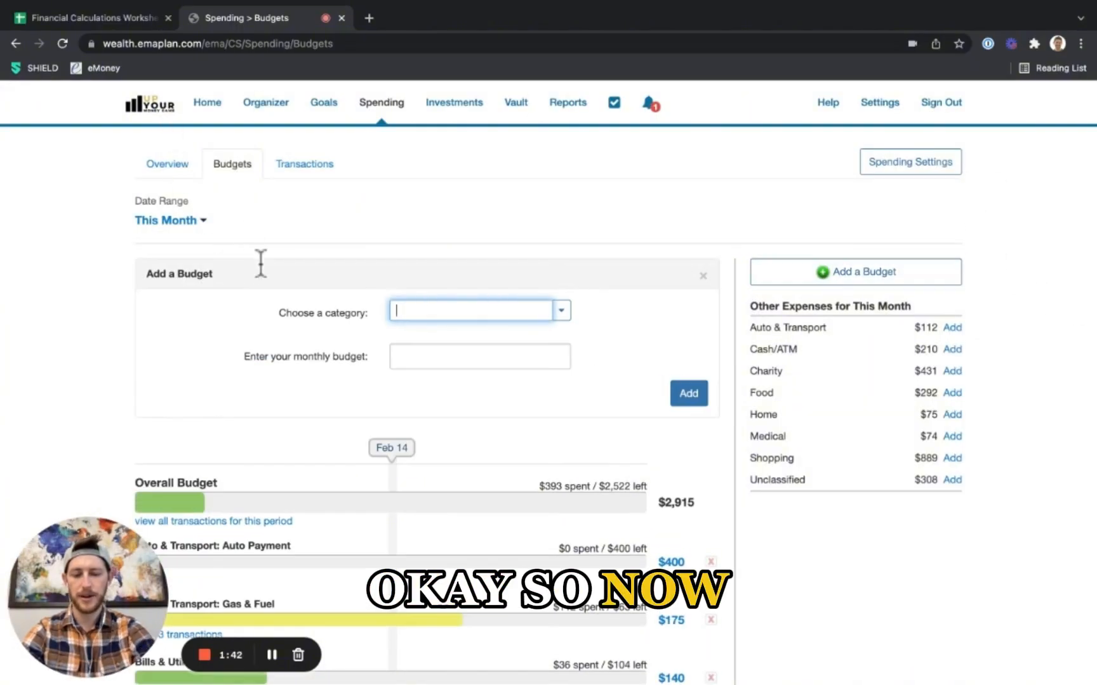
text(person)
key(BackSpace)
key(BackSpace)
key(BackSpace)
key(BackSpace)
key(BackSpace)
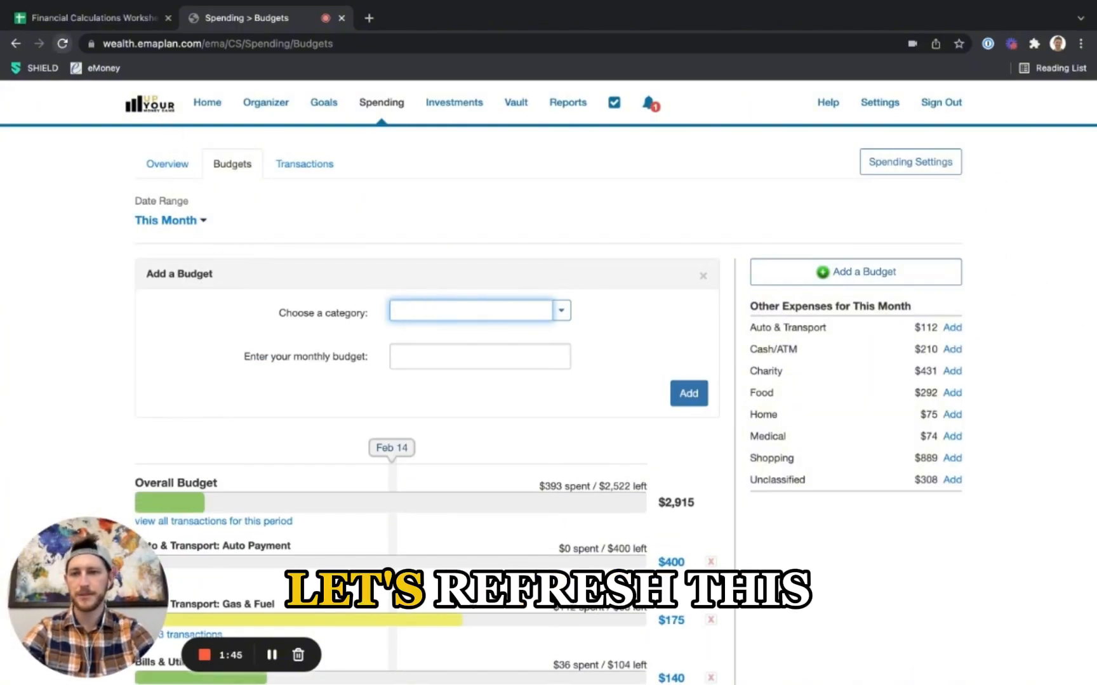
Refresh the budgets page and add a $50 monthly budget for the Personal Care subcategory.
key(super+r)
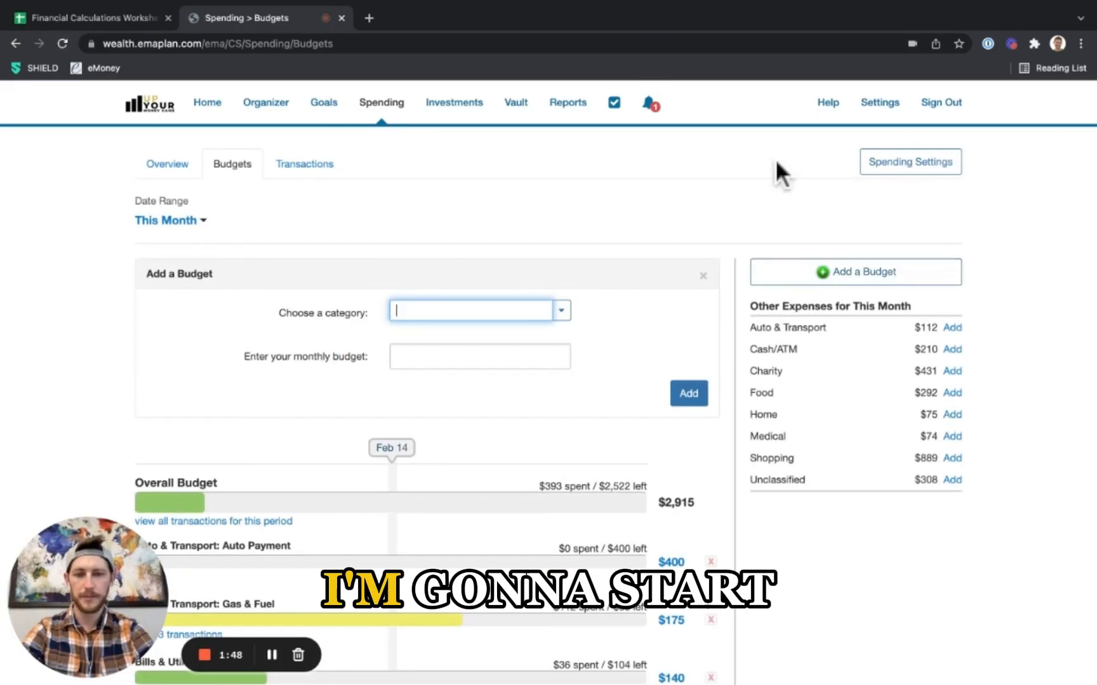
text(personal)
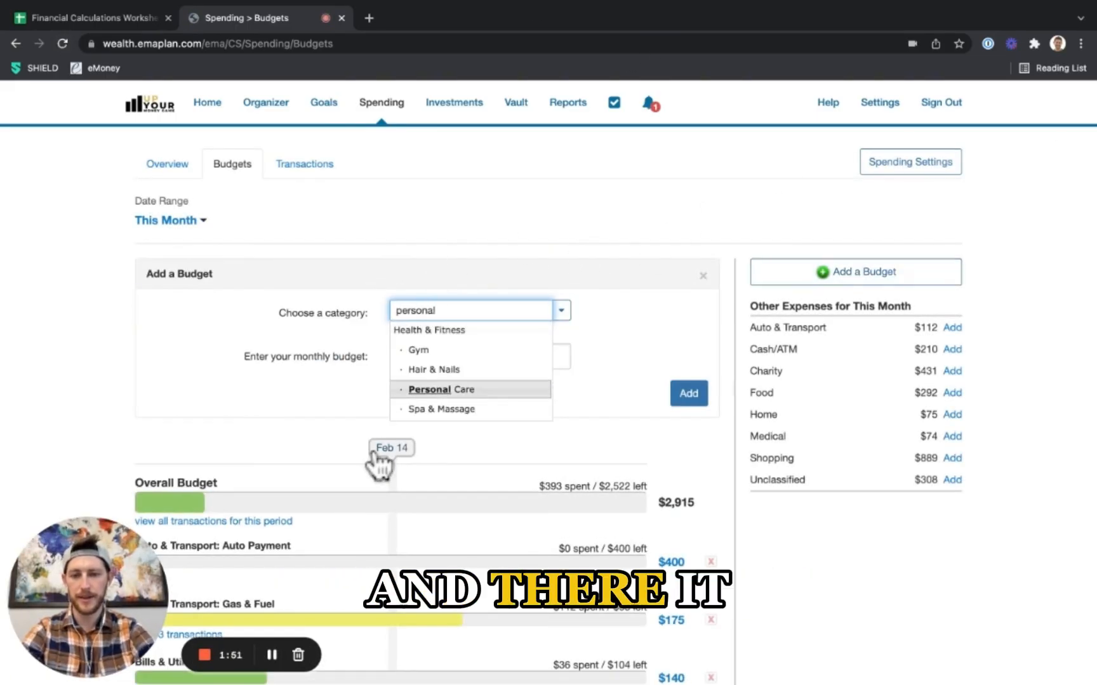
key(Return)
click(480, 356)
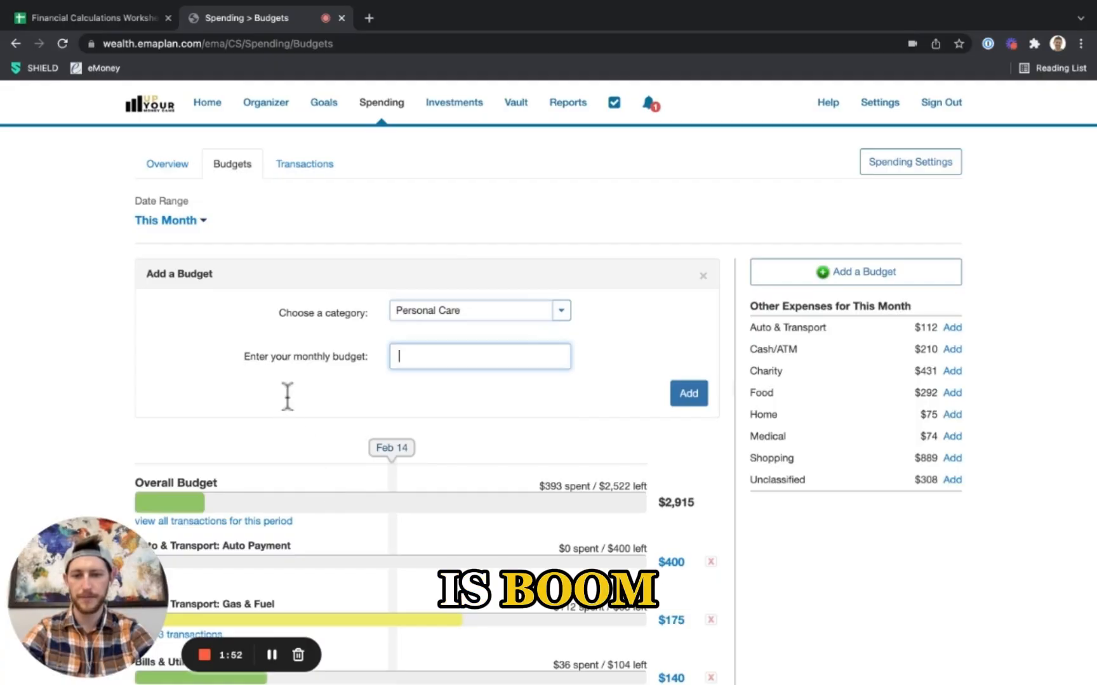
text(50)
click(689, 393)
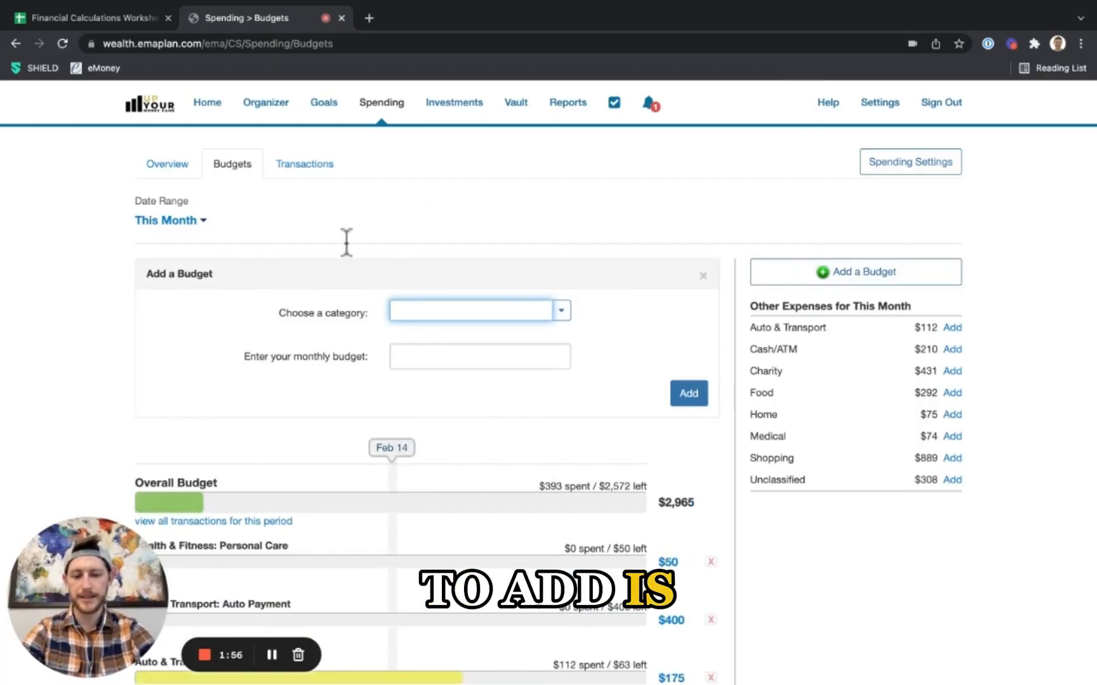
Add a monthly budget of $300 for the Health Insurance subcategory.
text(health)
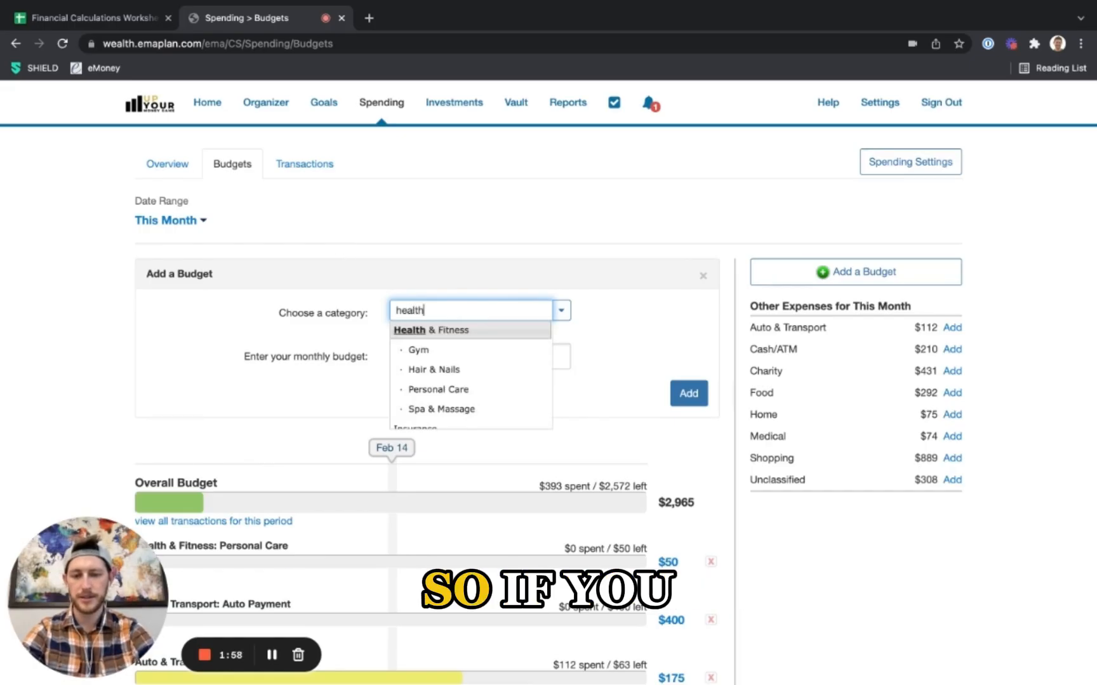
text( ins)
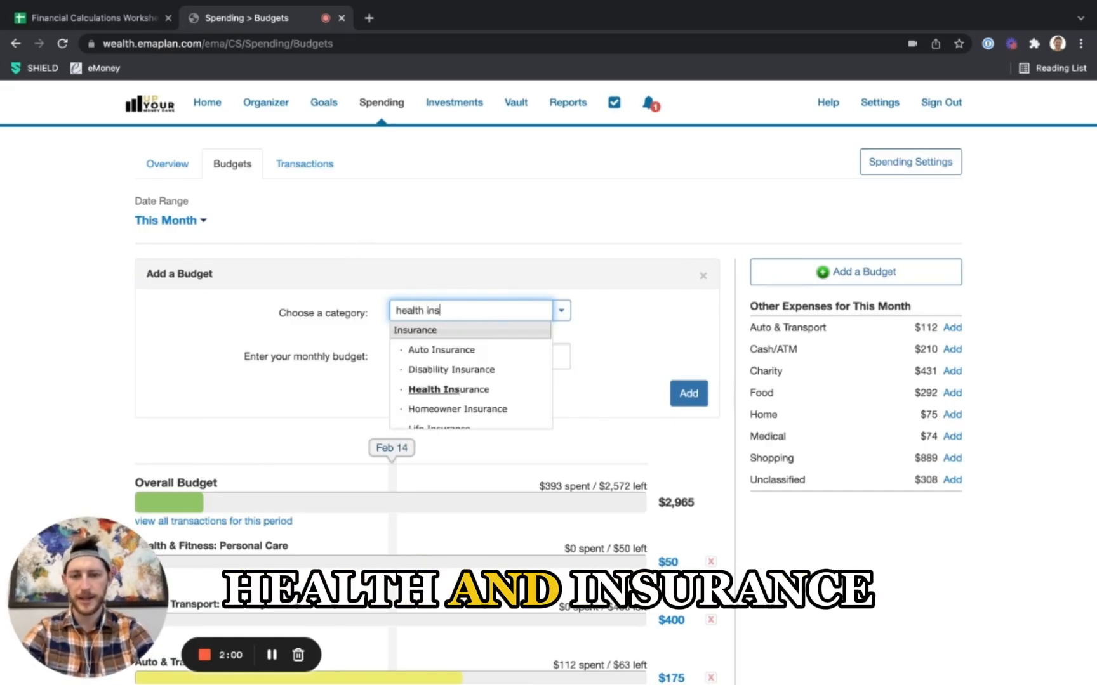
key(Down)
key(Down)
key(Down)
key(Return)
key(Tab)
text(30)
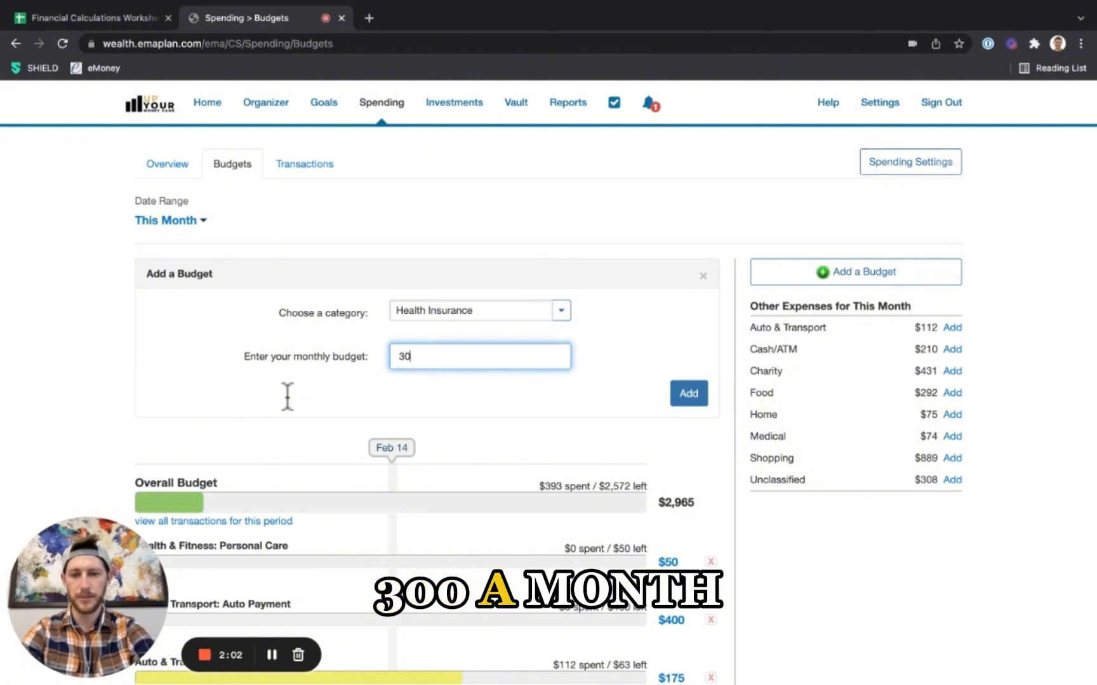
text(0)
key(Return)
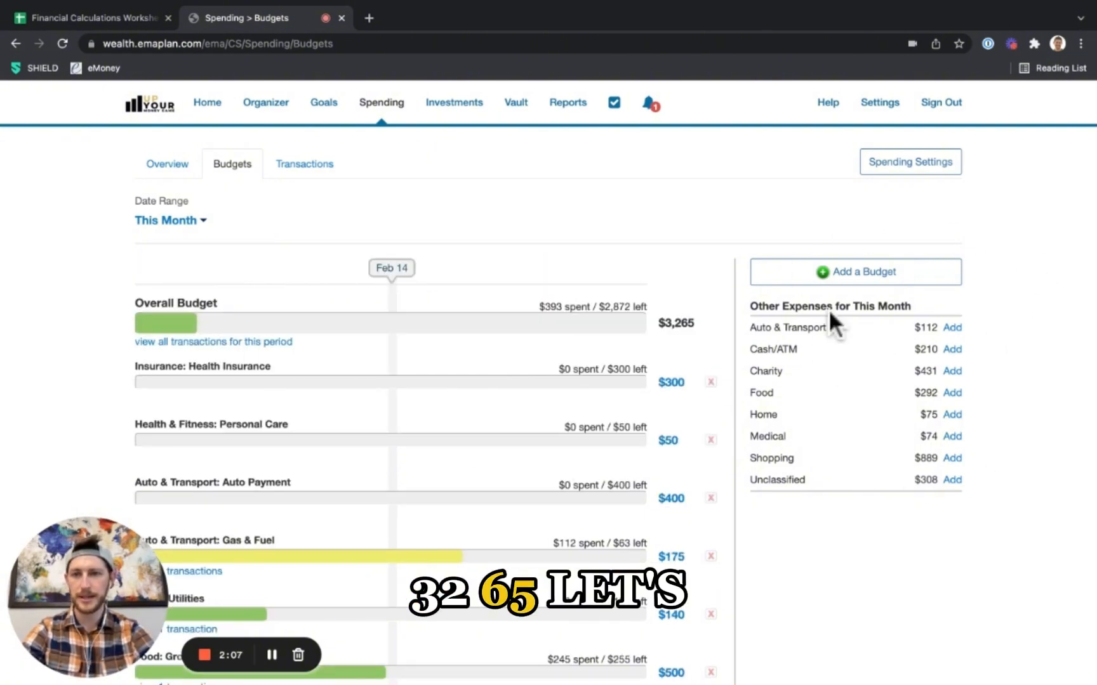
Switch to the Financial Calculations Worksheet and review the thrival, giving and future ratio expense lists.
click(94, 18)
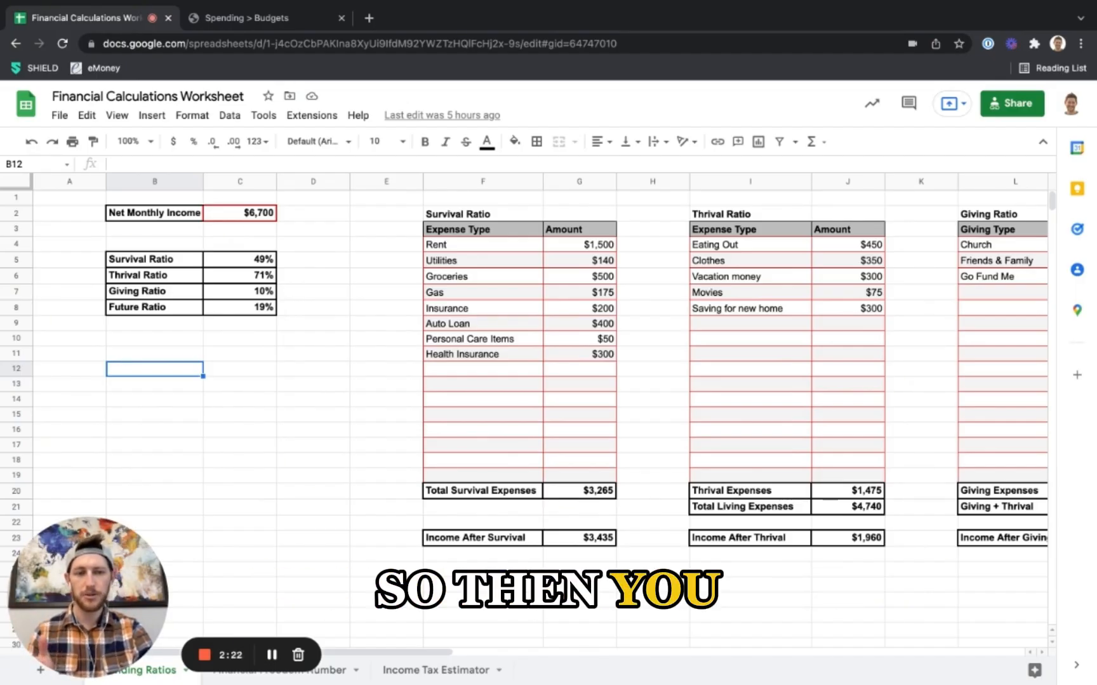
scroll(539, 355, right, 10)
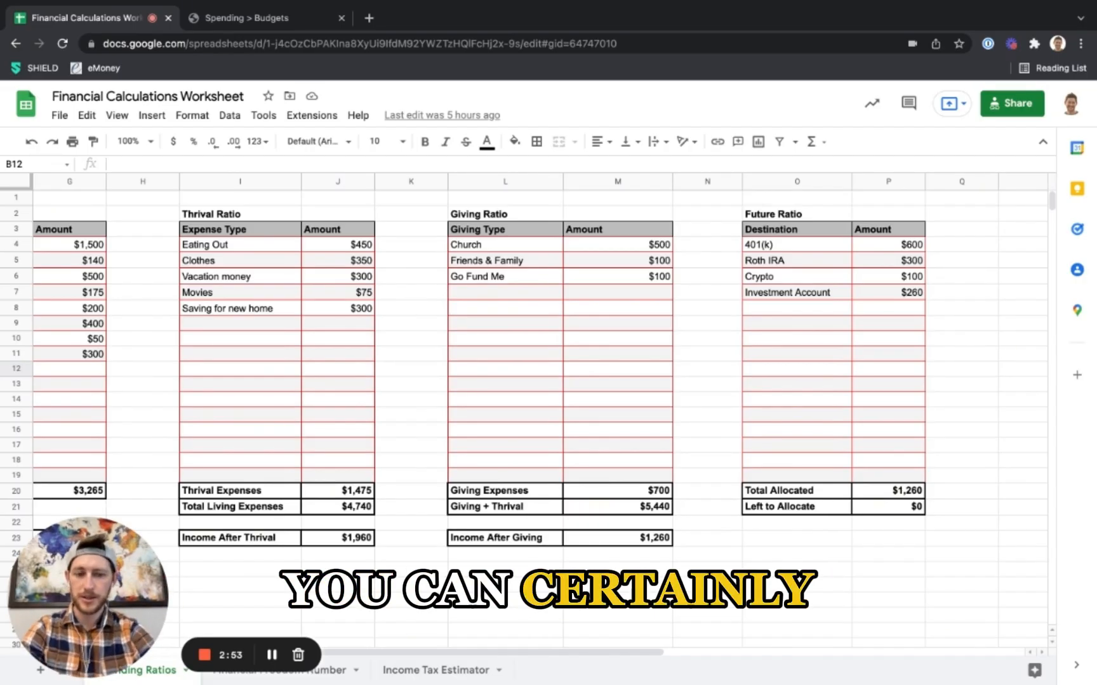
Switch back to the eMoney Budgets page and review this month's overall budget and each category's spending progress.
key(ctrl+Tab)
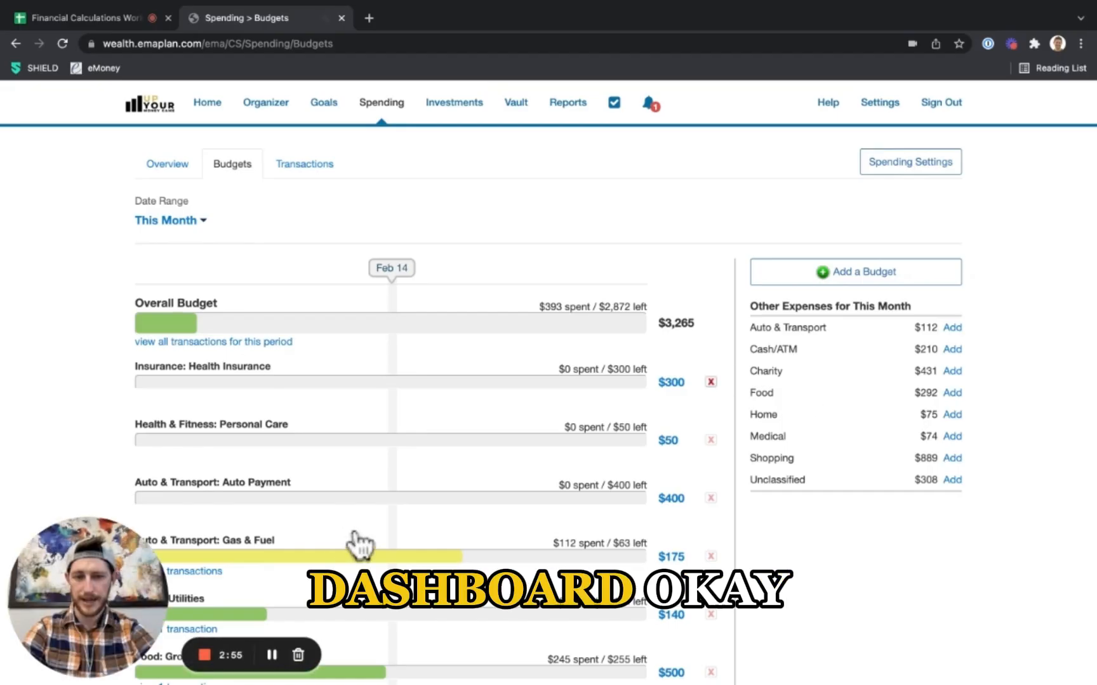
scroll(1025, 190, down, 4)
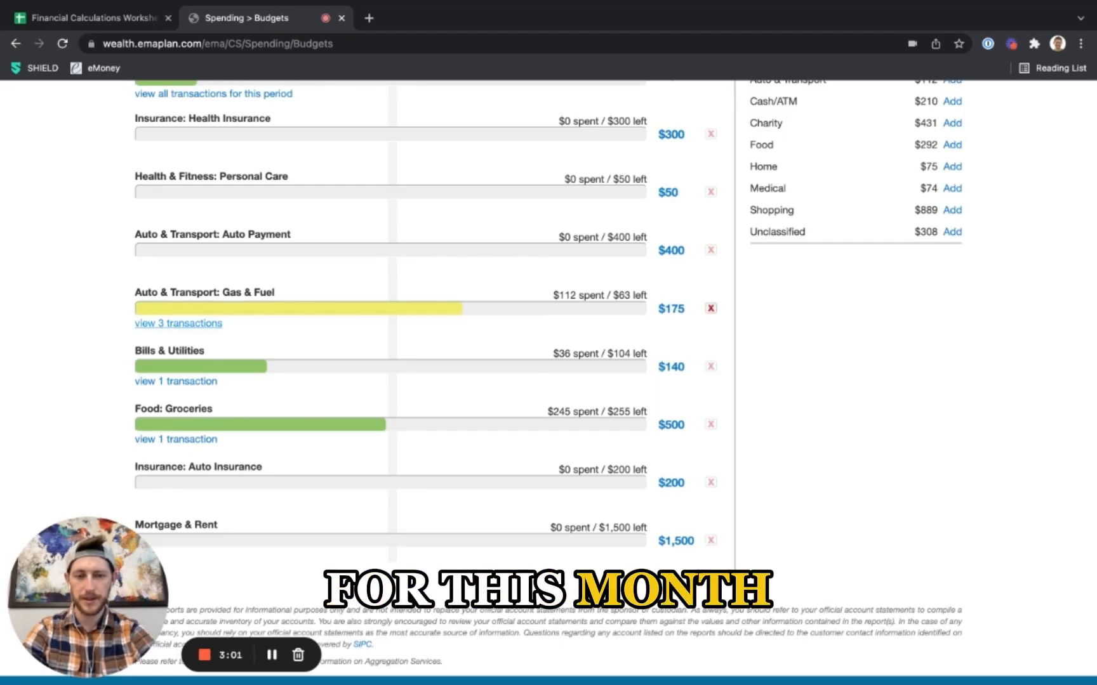
scroll(711, 330, up, 4)
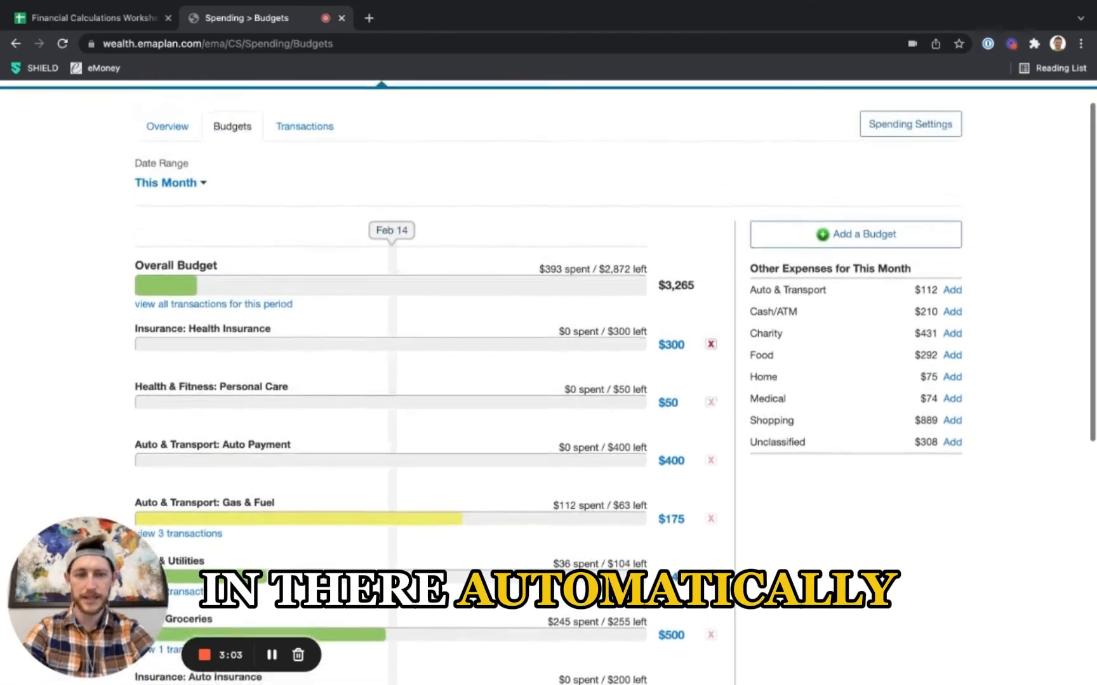
scroll(710, 337, down, 1)
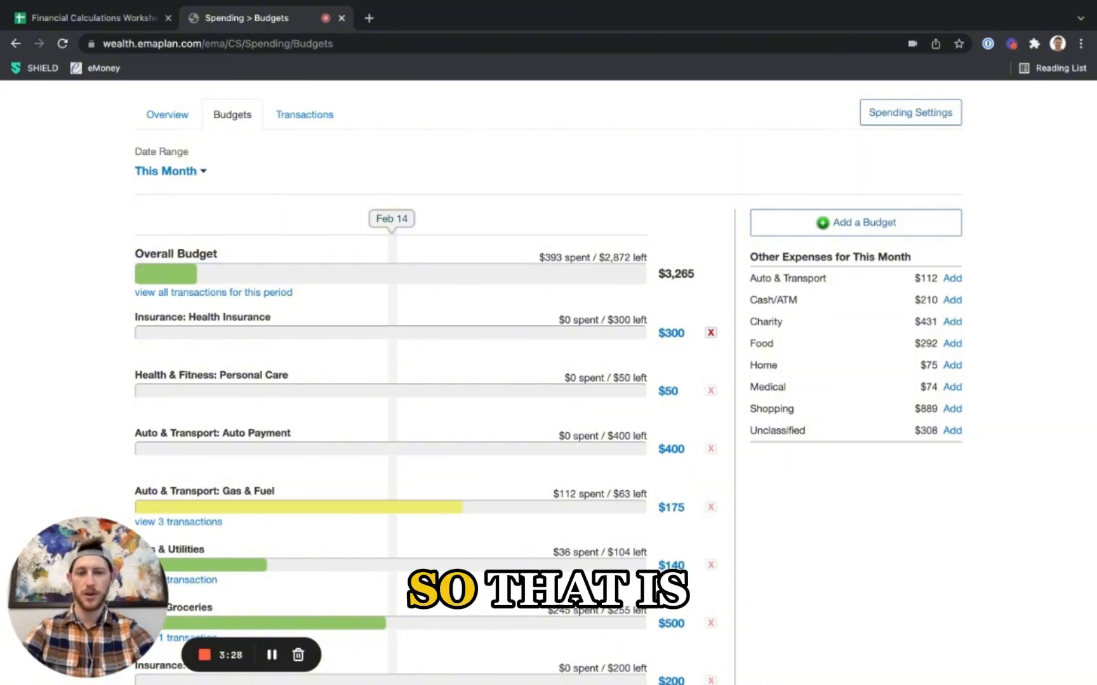
scroll(548, 381, down, 5)
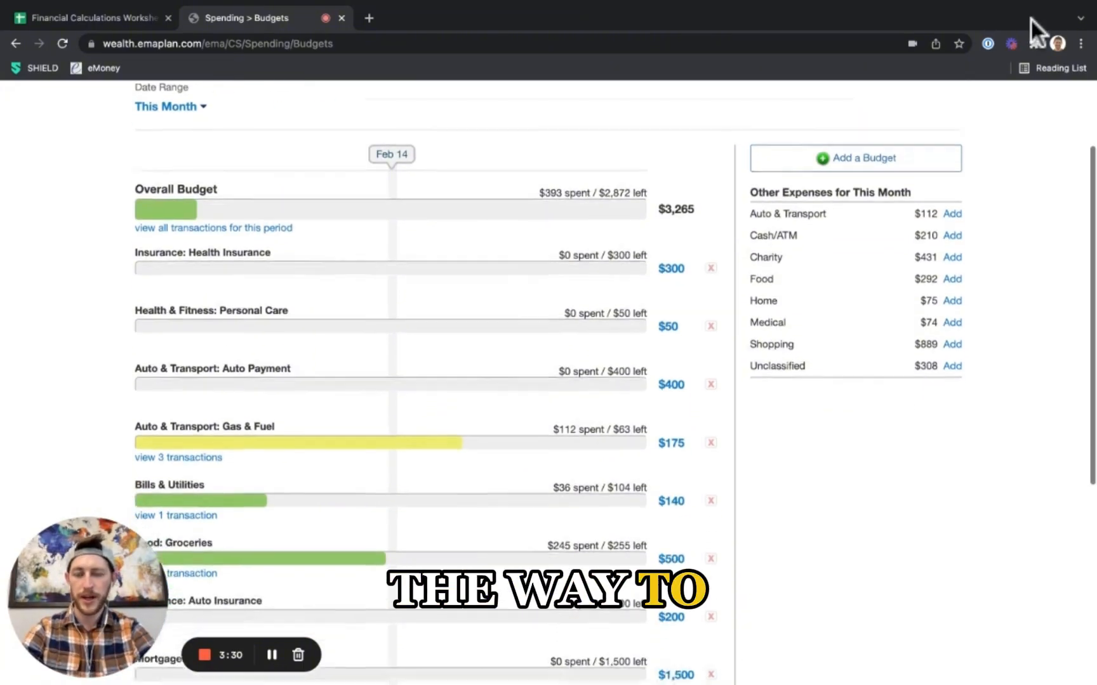
scroll(548, 380, up, 6)
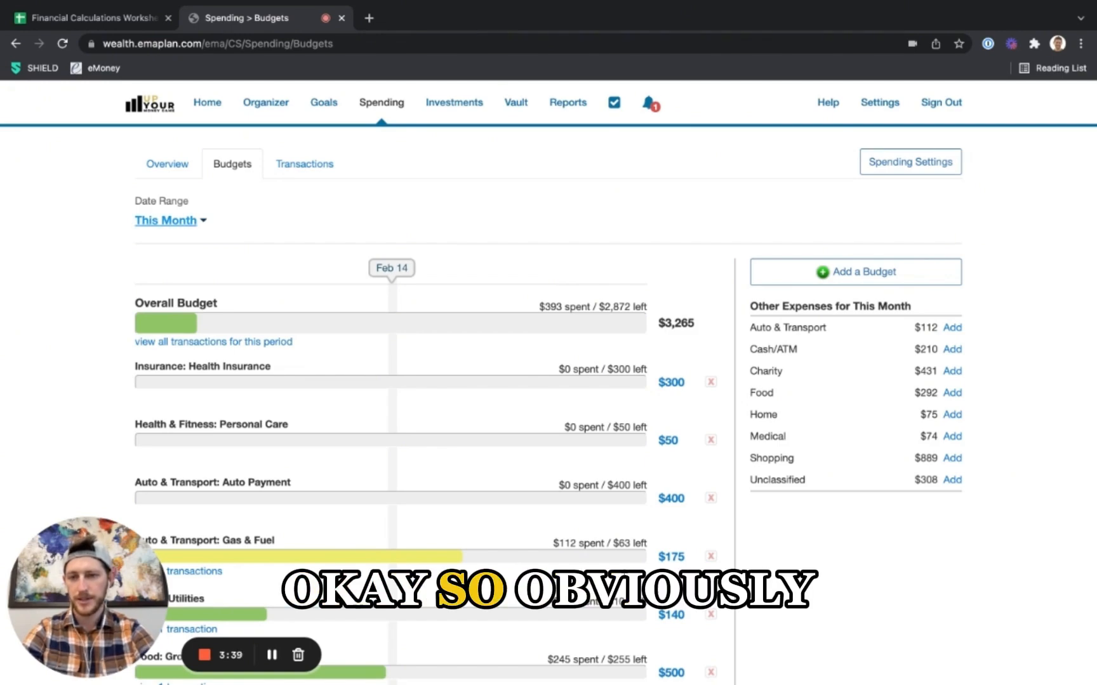
View the budgets for Last Month and set the date range back to This Month.
click(166, 221)
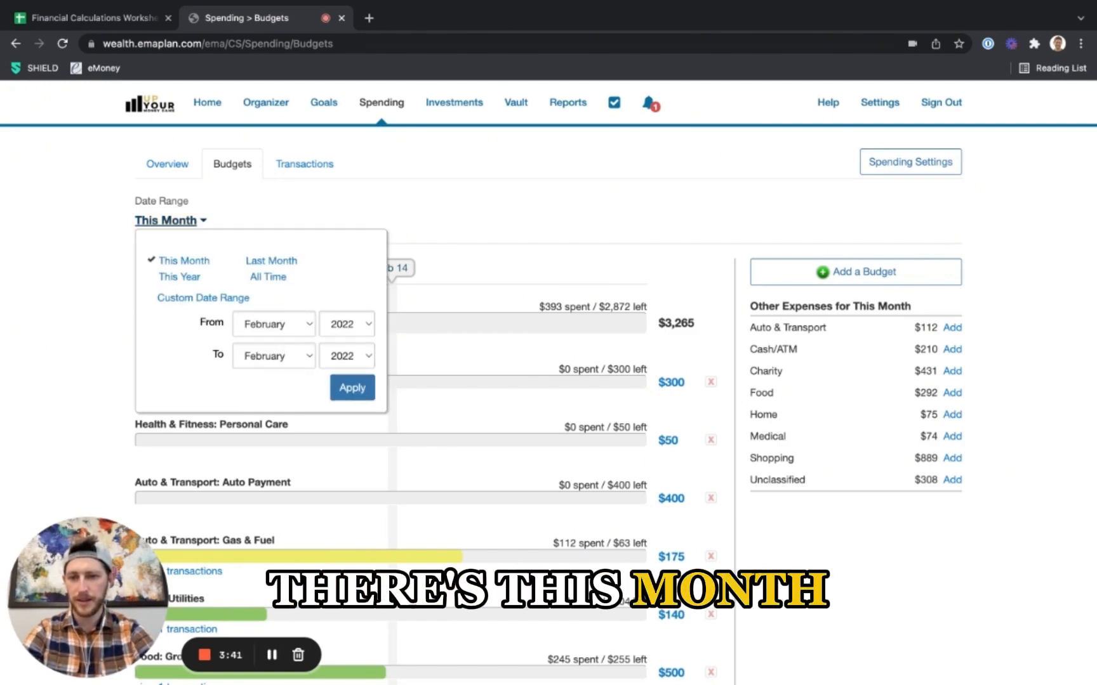
click(271, 261)
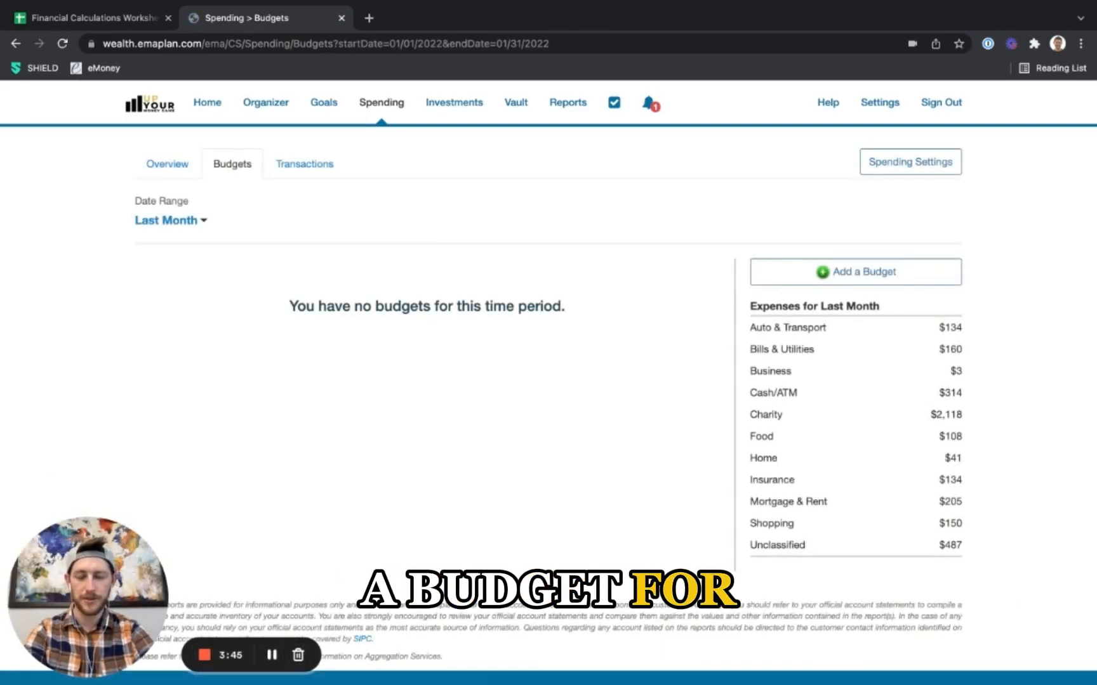
click(166, 221)
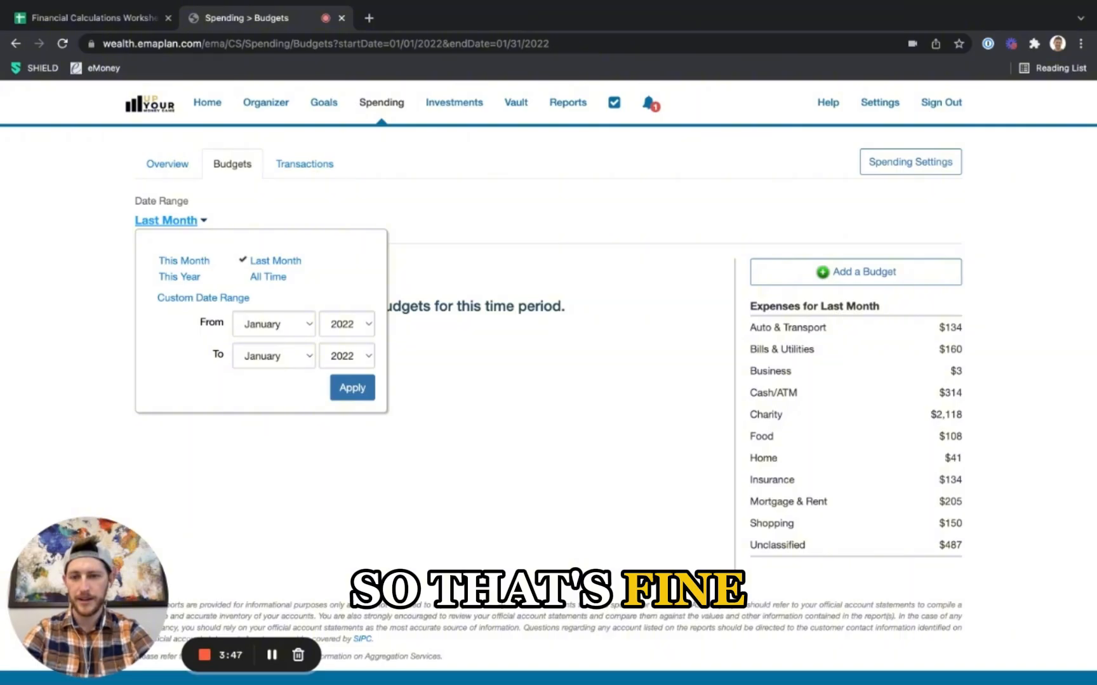
click(166, 221)
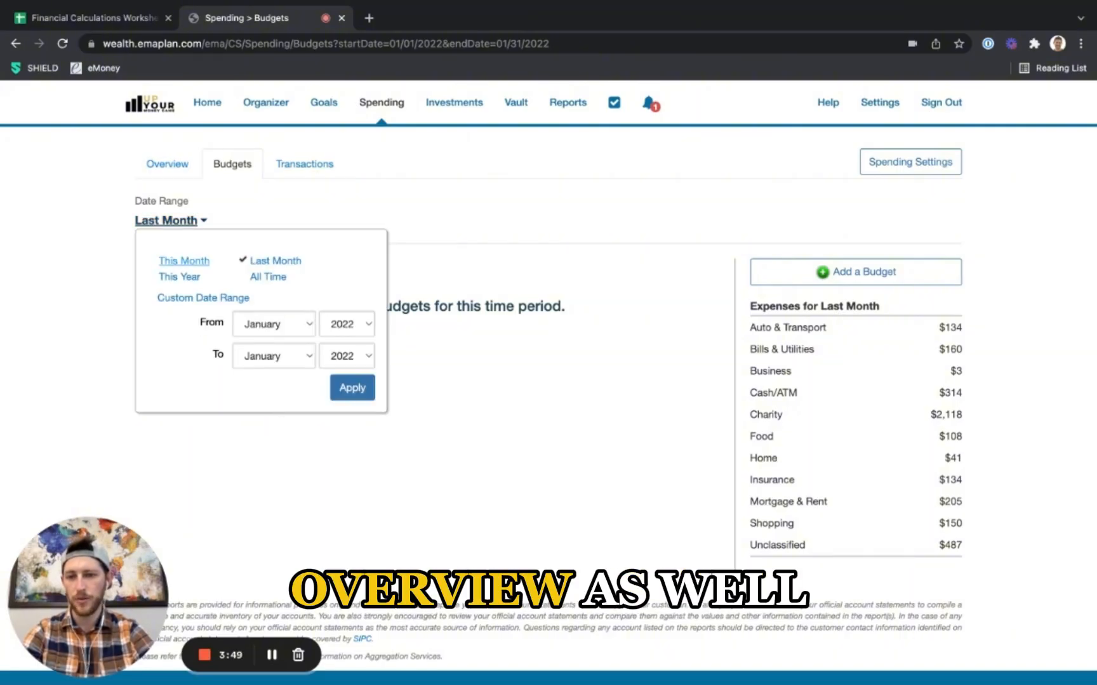
click(184, 261)
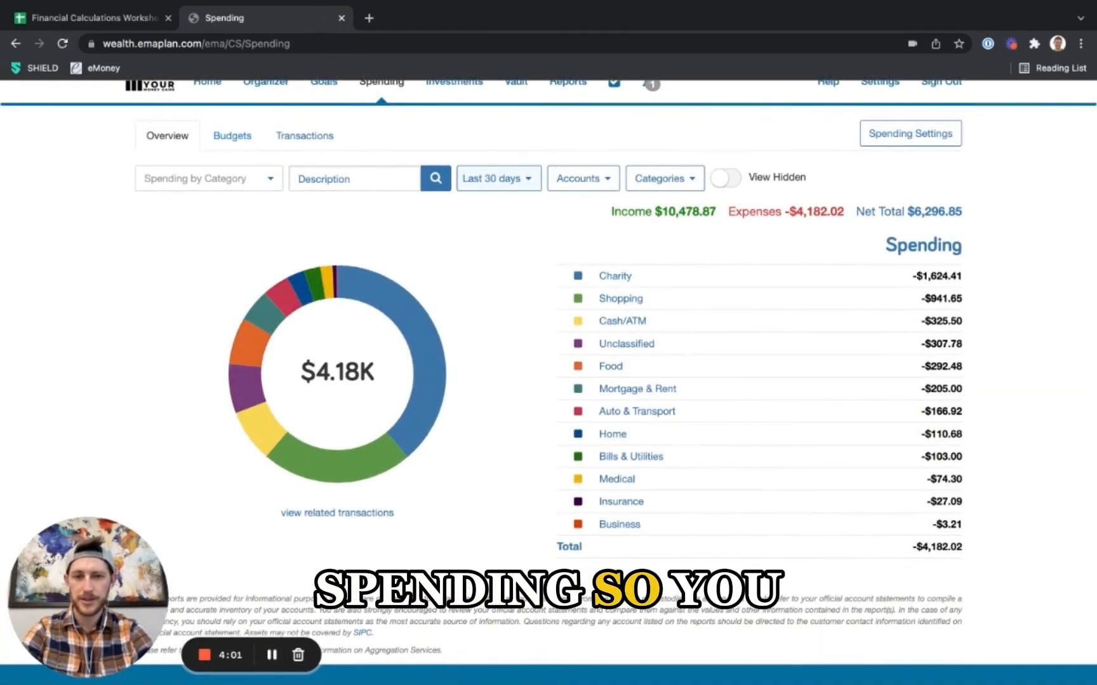
View the spending-by-category overview for This Year and for Last Year.
click(499, 179)
click(489, 266)
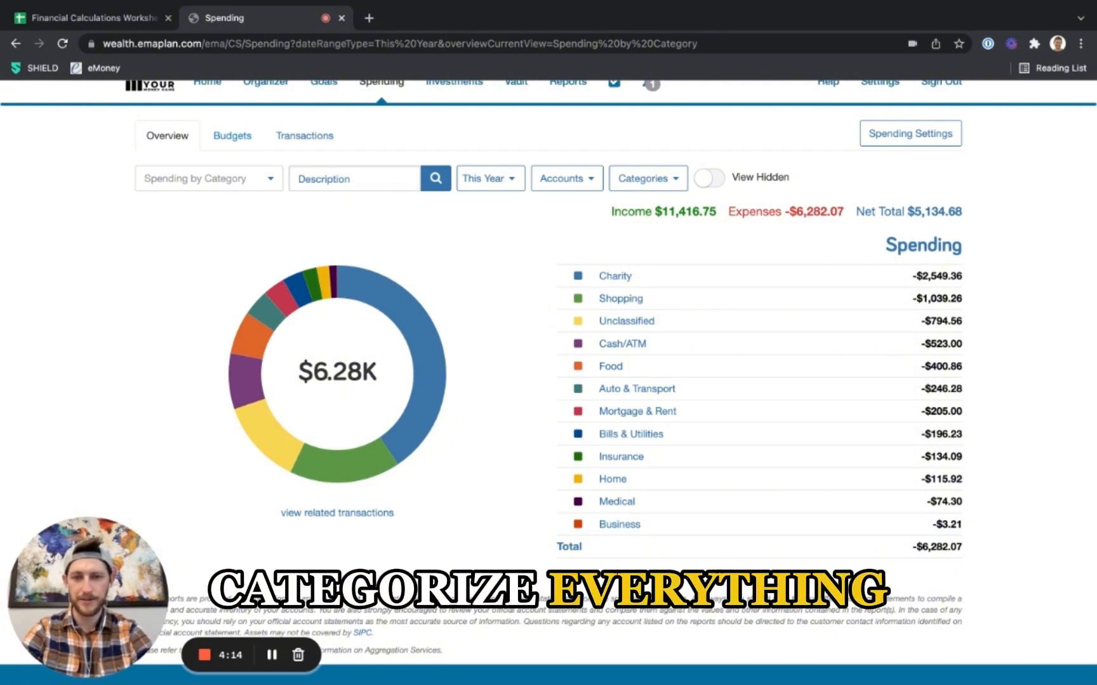
key(Return)
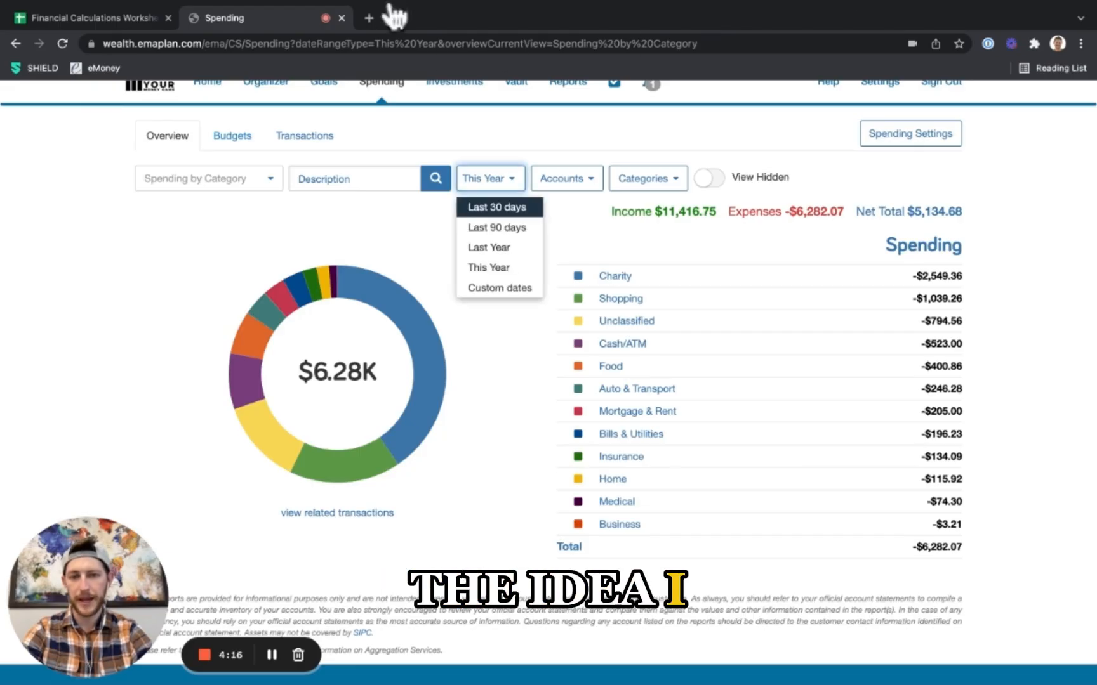
key(Down)
key(Down)
key(Down)
key(Down)
key(Up)
key(Up)
key(Return)
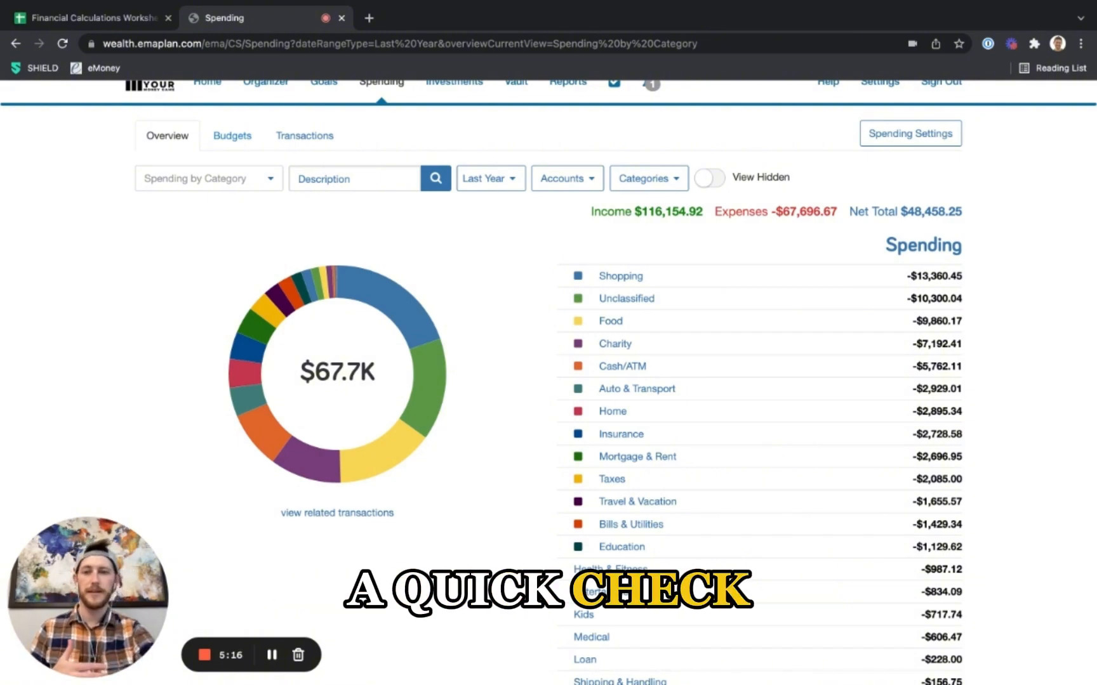
Return to the Budgets page and check this month's spending against every category budget.
click(232, 136)
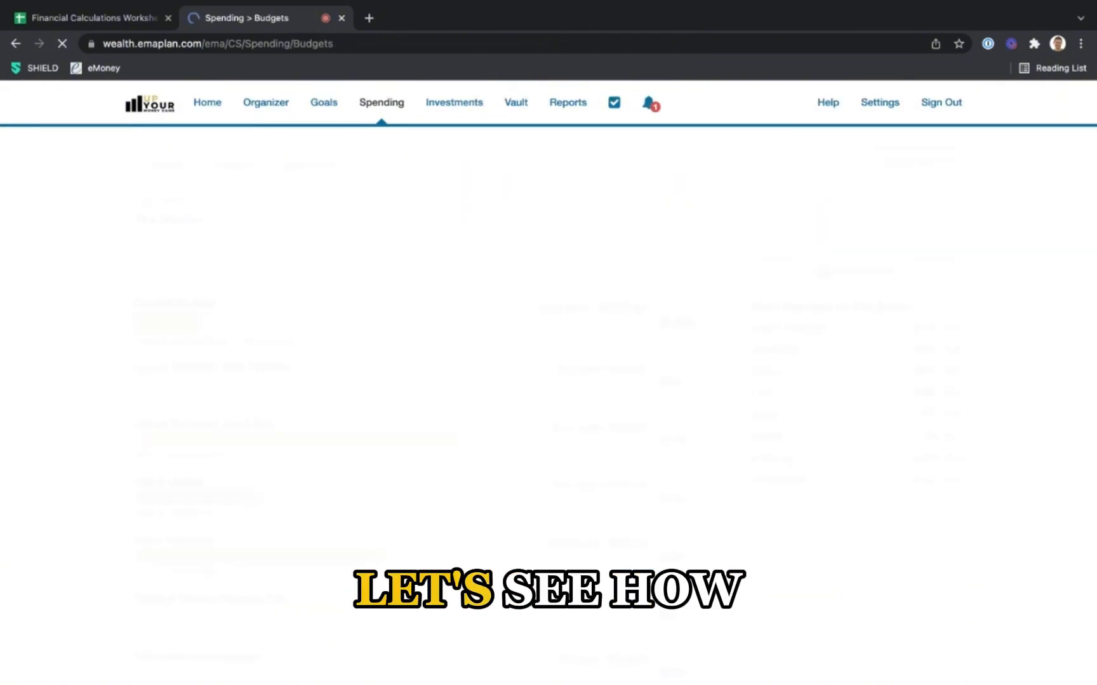
scroll(887, 295, down, 2)
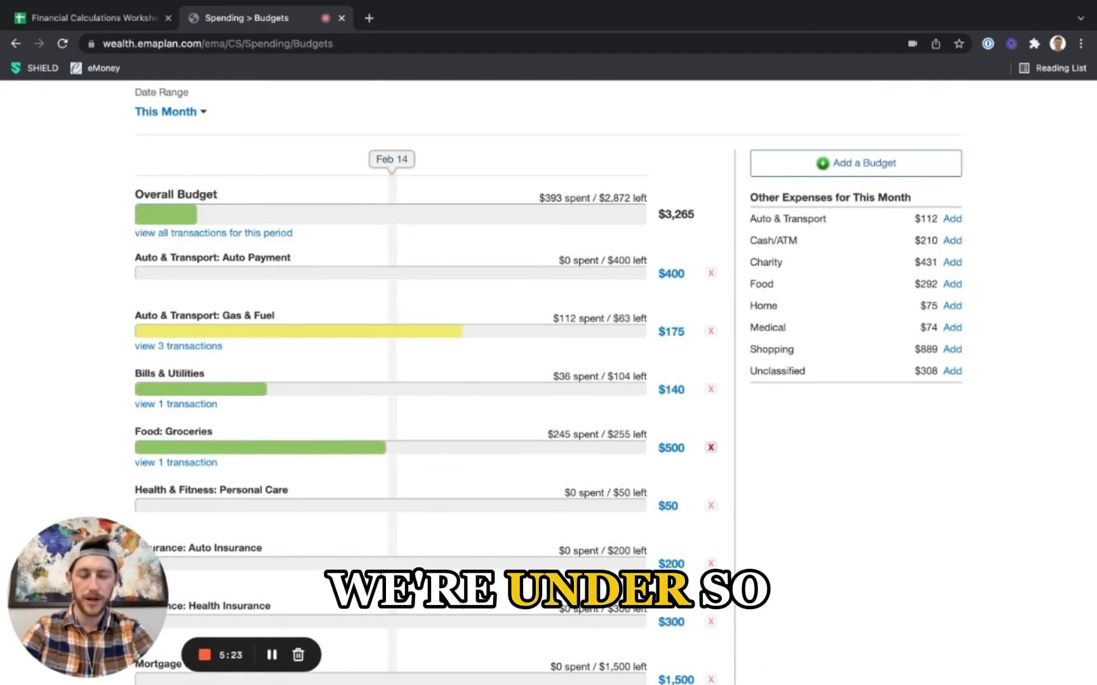
scroll(711, 449, down, 4)
scroll(711, 449, up, 6)
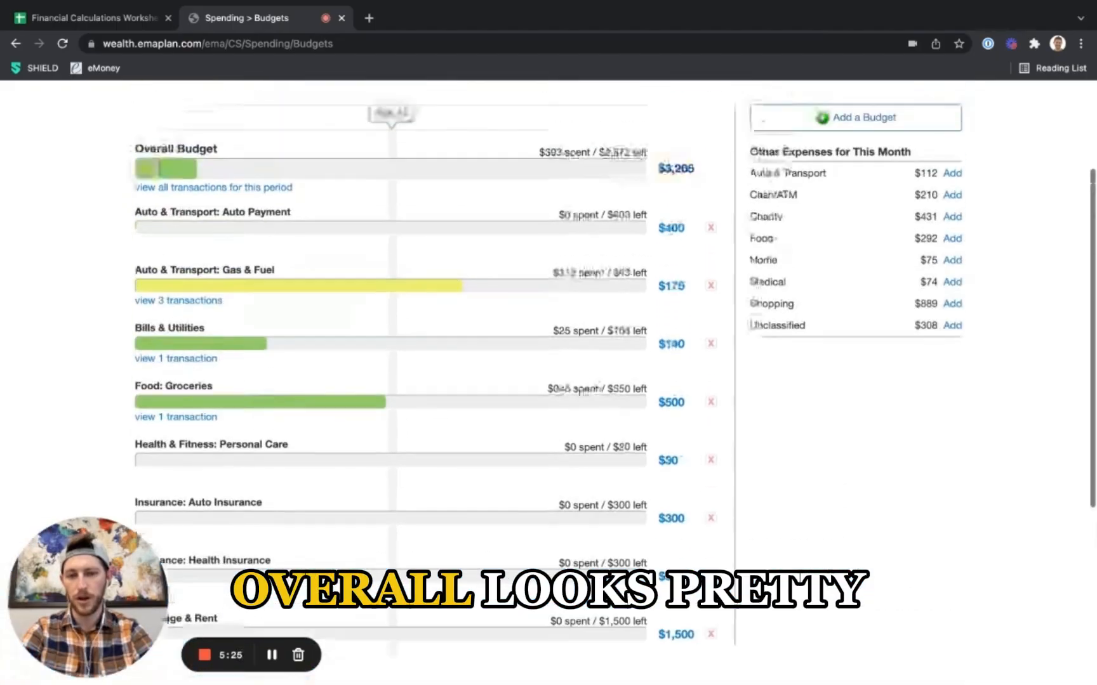
scroll(711, 449, up, 2)
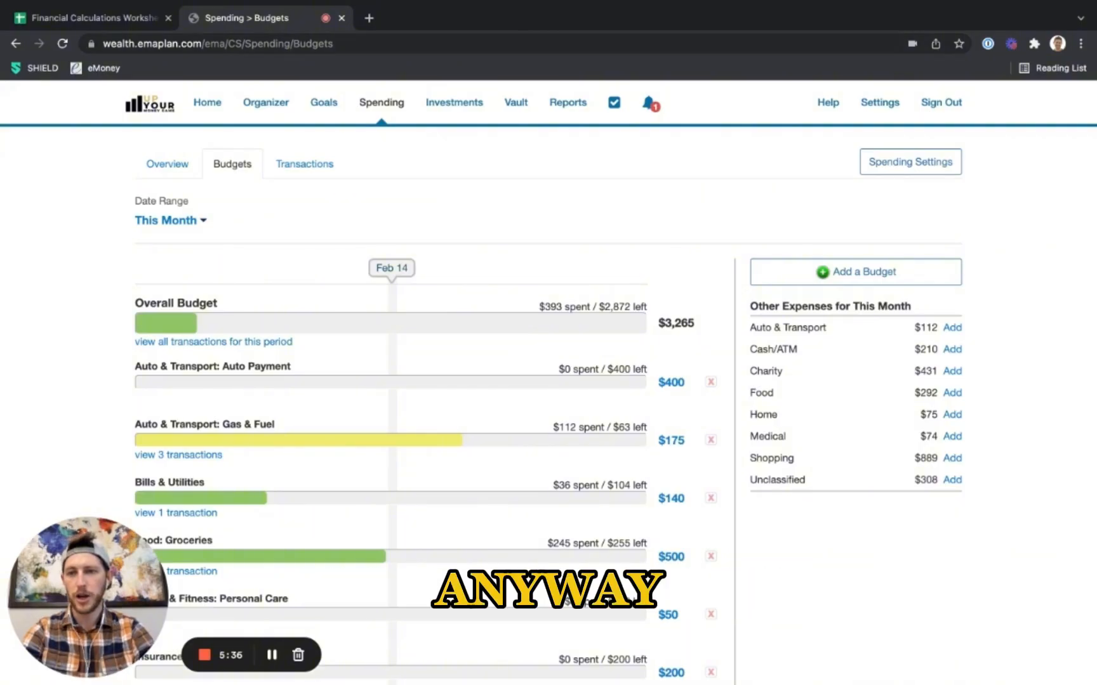
Switch to the Financial Calculations Worksheet and review the income ratios alongside the survival and thrival expense lists.
click(96, 18)
scroll(445, 349, left, 10)
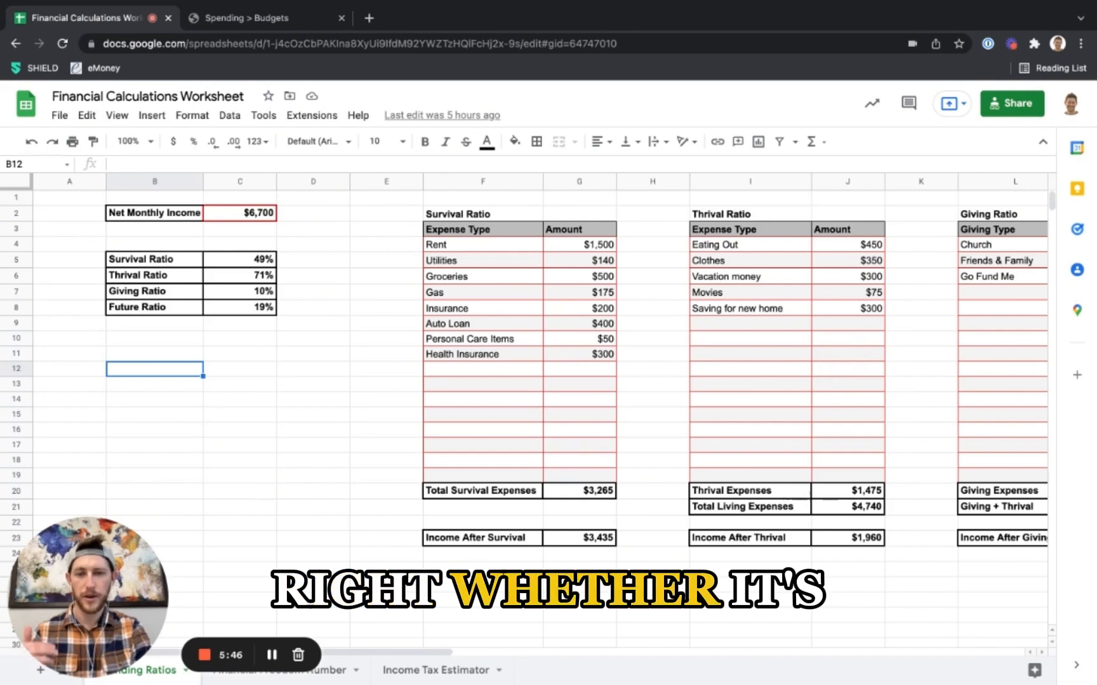
scroll(1018, 366, right, 10)
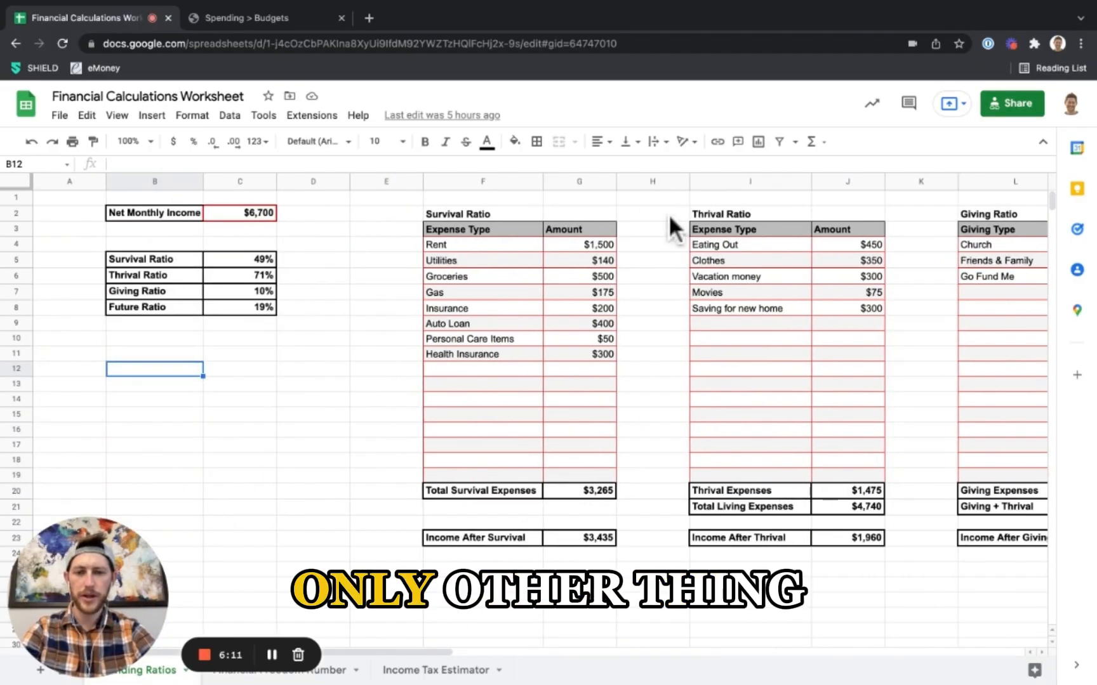
Switch to eMoney, look through the assigned categories in the spending transactions list, and return to the spending overview.
key(ctrl+Tab)
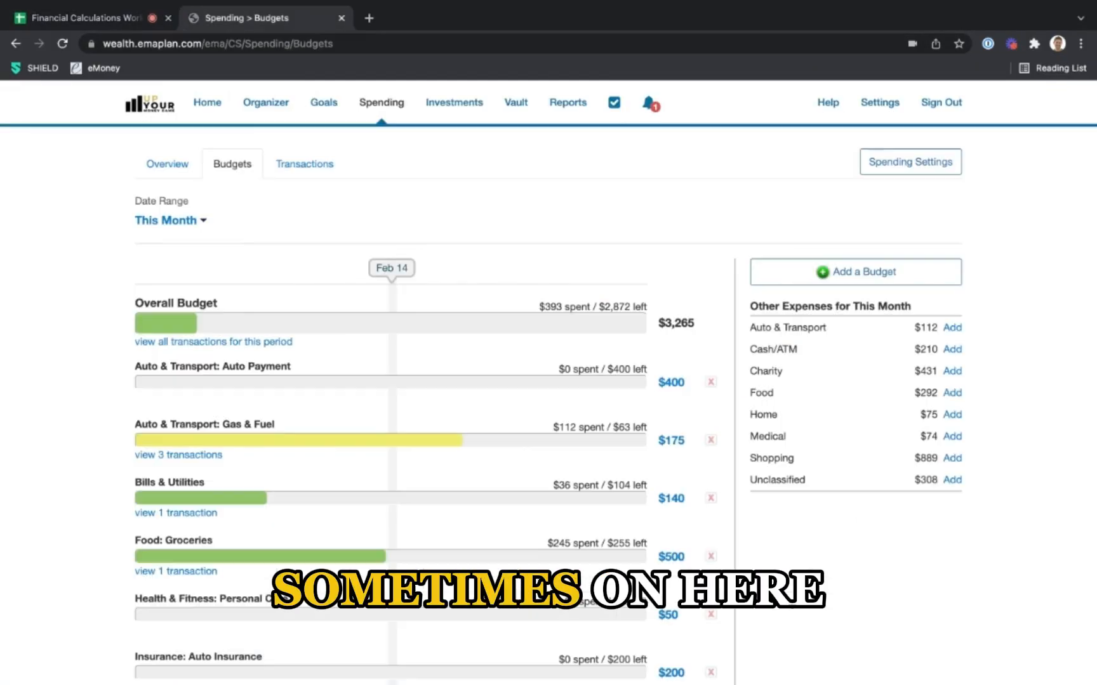
click(305, 164)
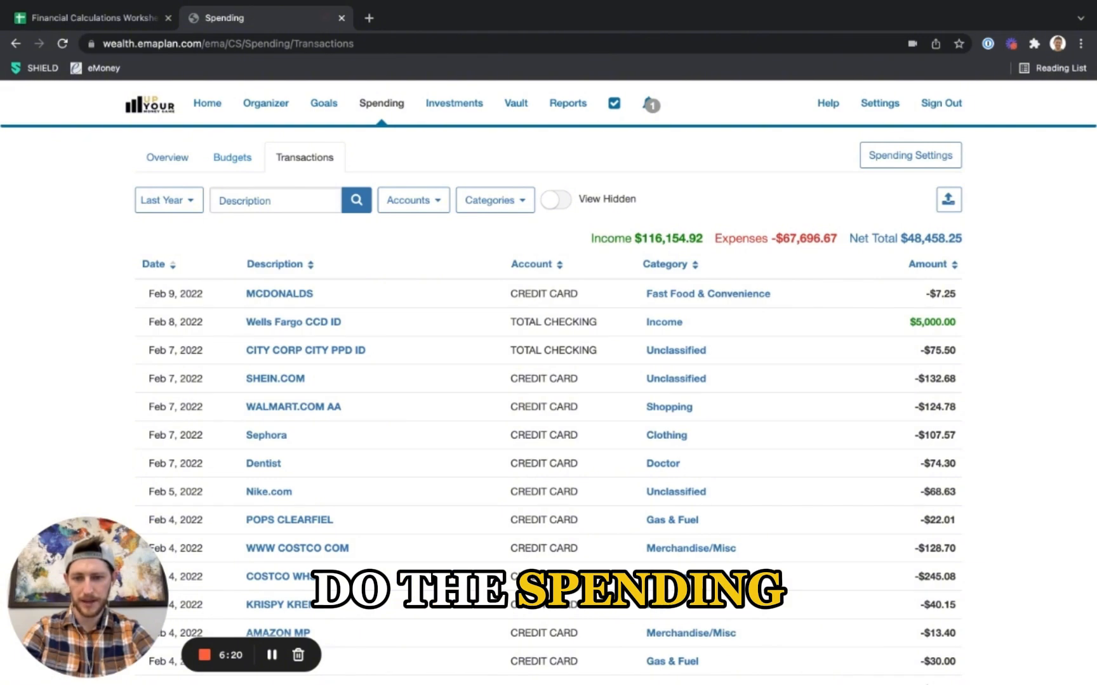
scroll(549, 381, down, 3)
scroll(548, 381, down, 7)
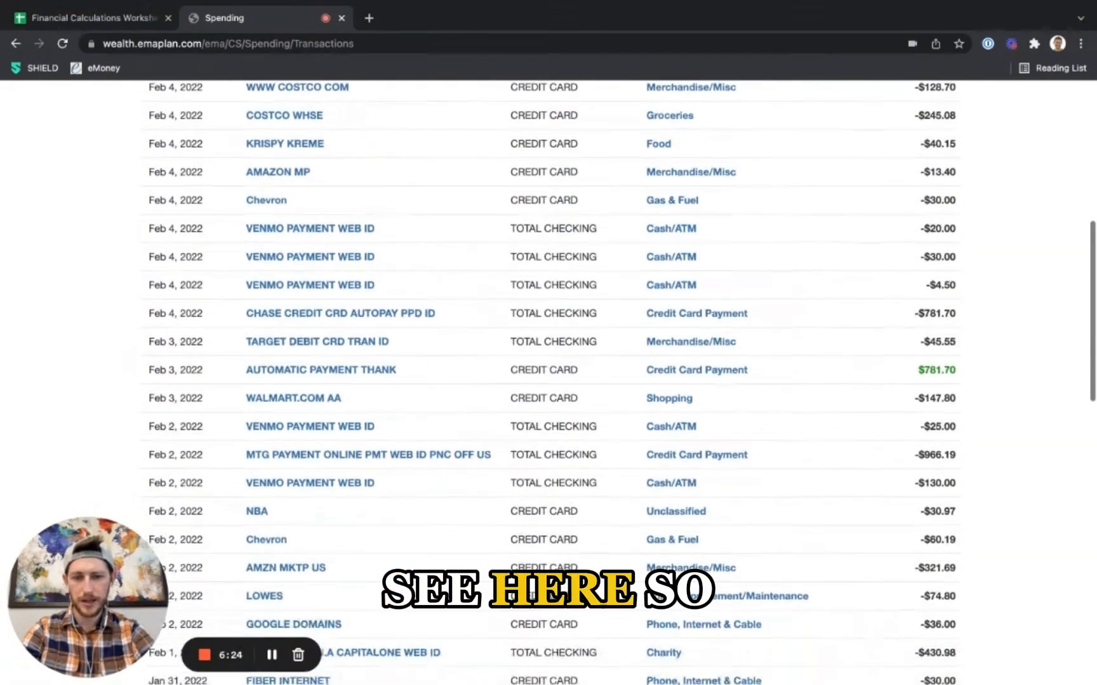
scroll(548, 381, down, 1)
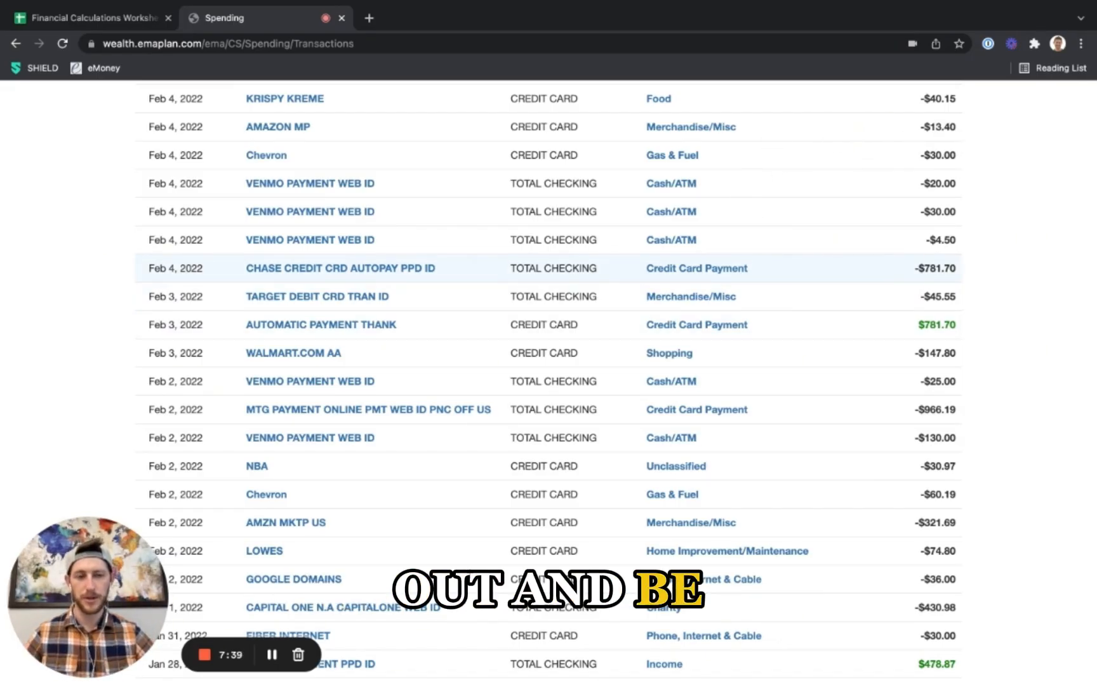
scroll(548, 380, up, 8)
click(167, 157)
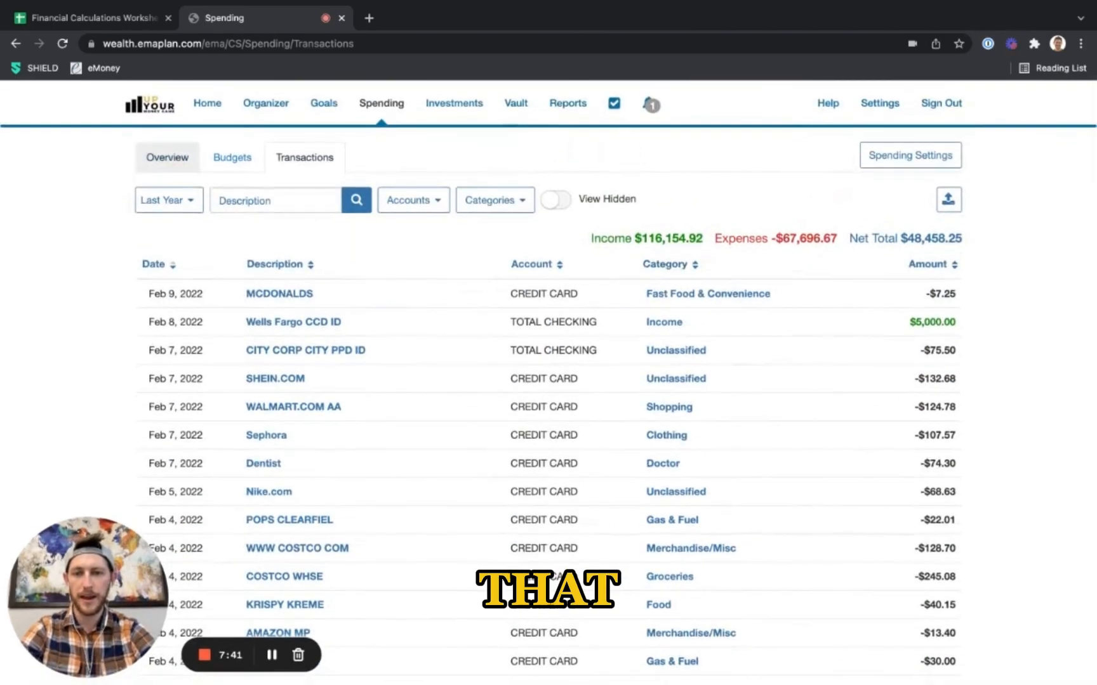